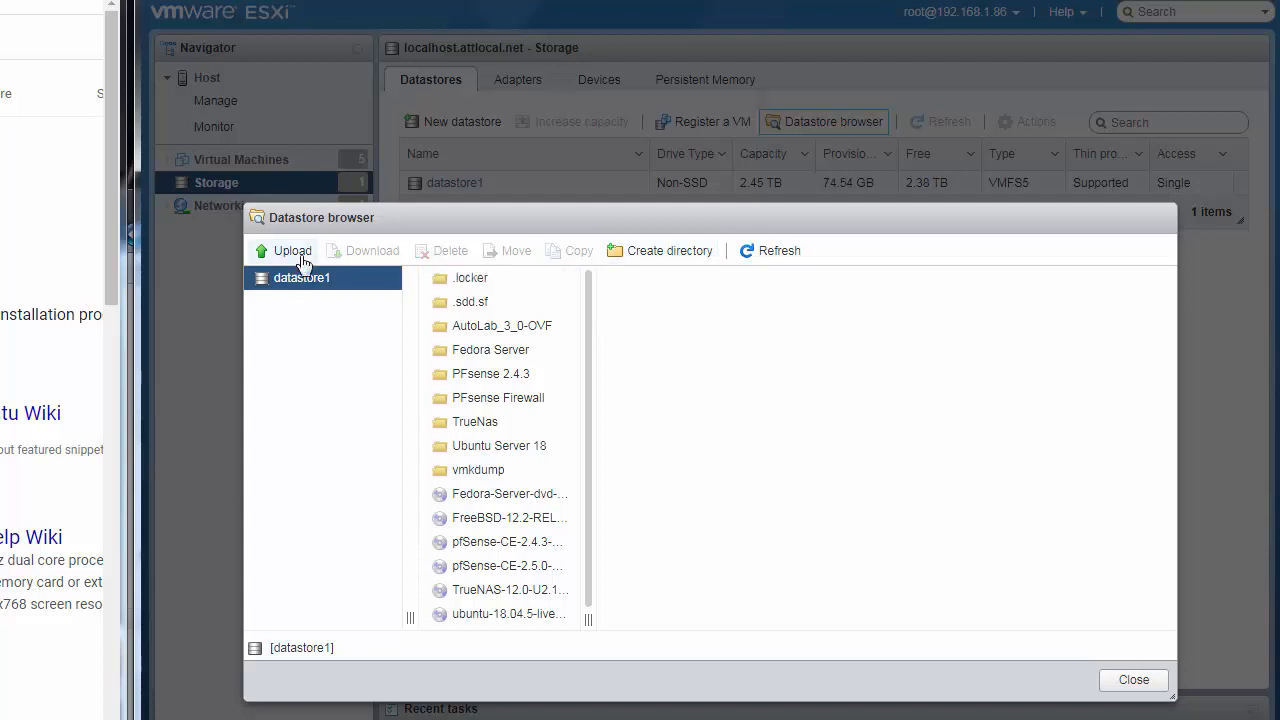
Step: Upload the ubuntu-16.04.7-server-amd64 ISO from GPT Disk (E:) to datastore1, select the uploaded file, and close the datastore browser
click(288, 252)
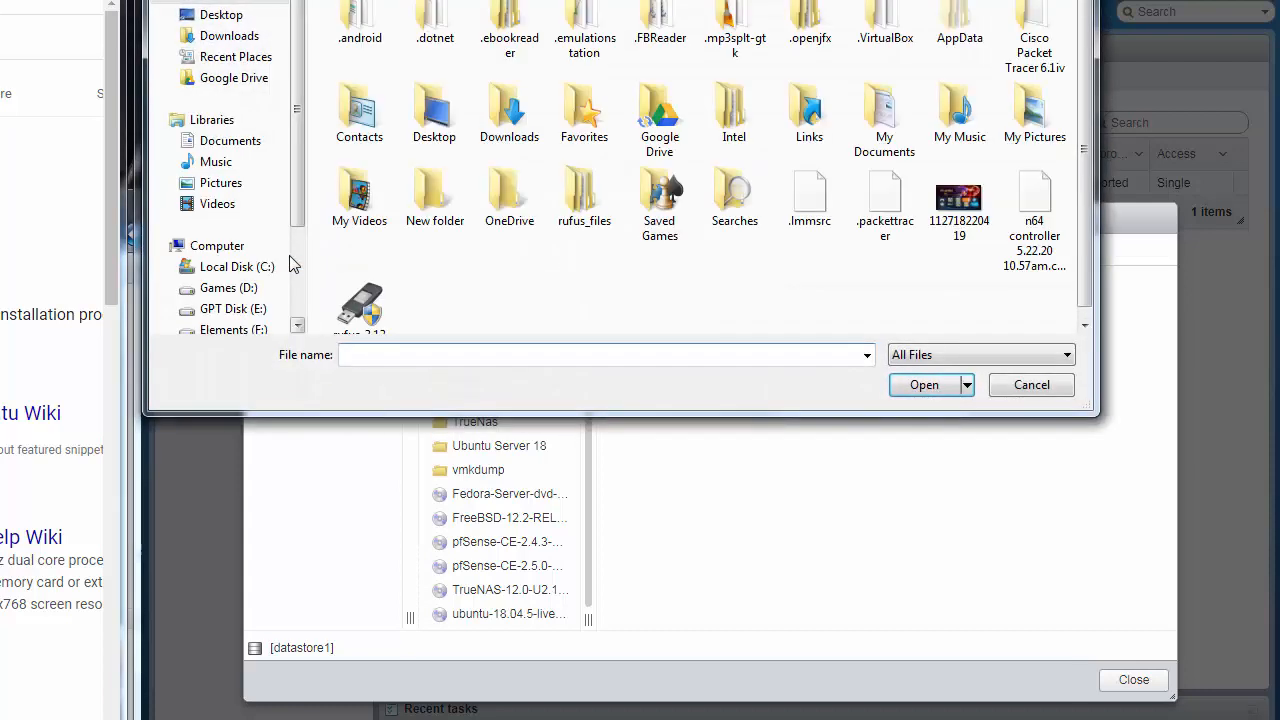
scroll(295, 320, down, 2)
click(233, 194)
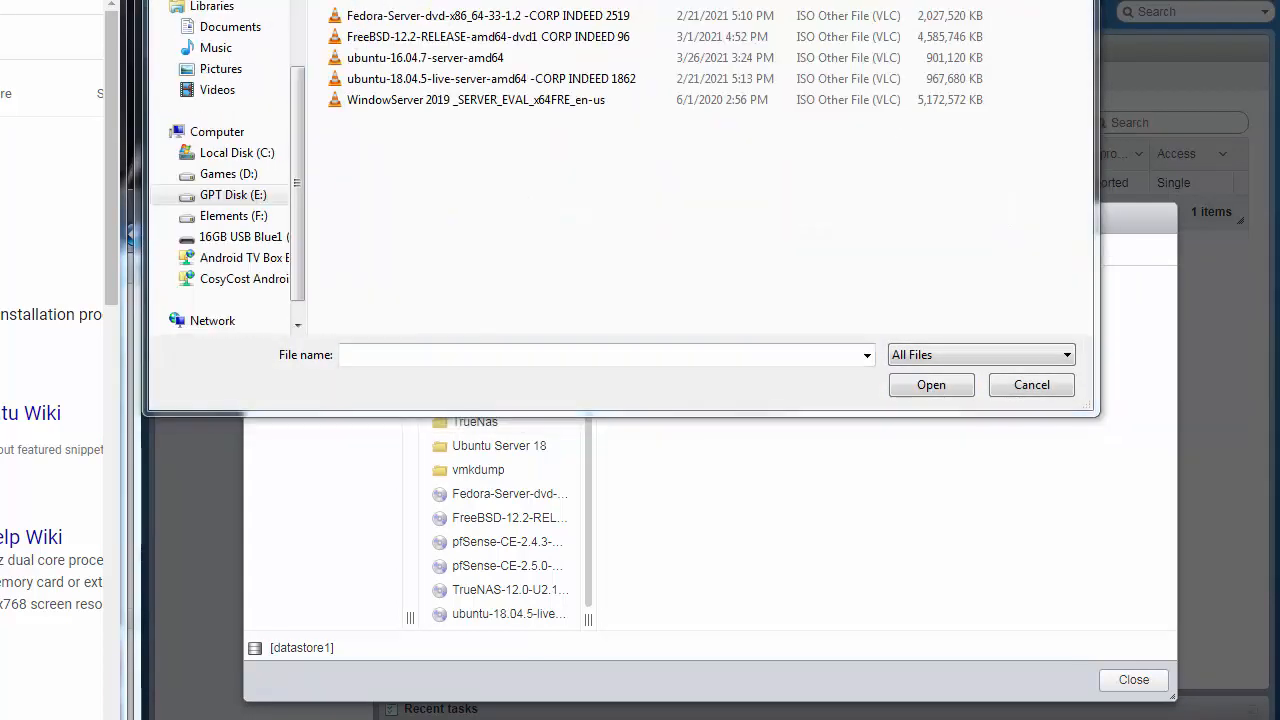
click(430, 58)
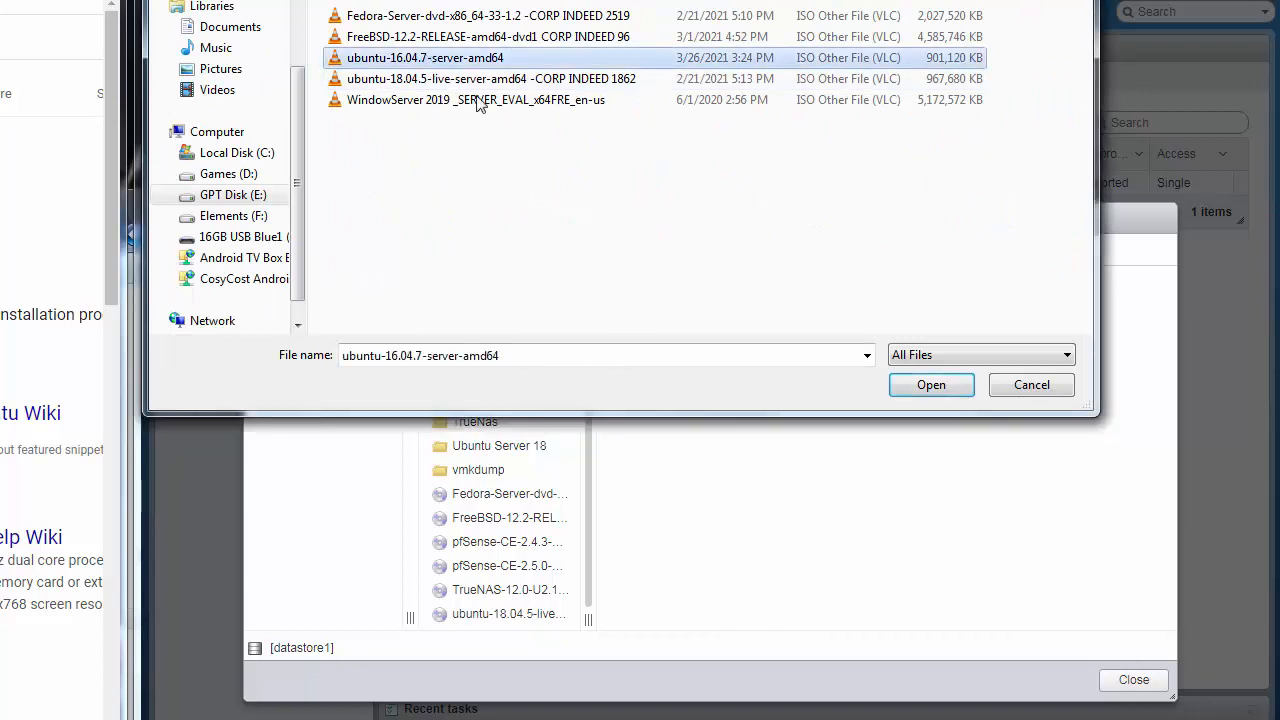
click(894, 386)
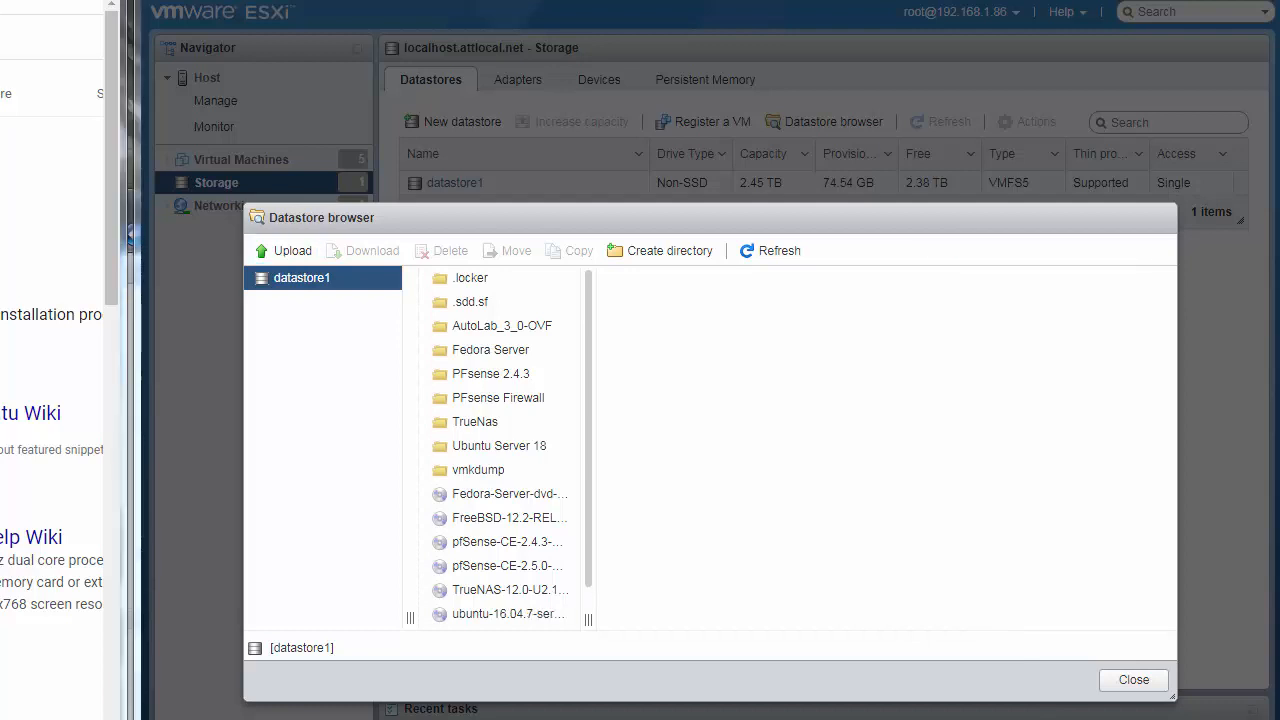
click(540, 618)
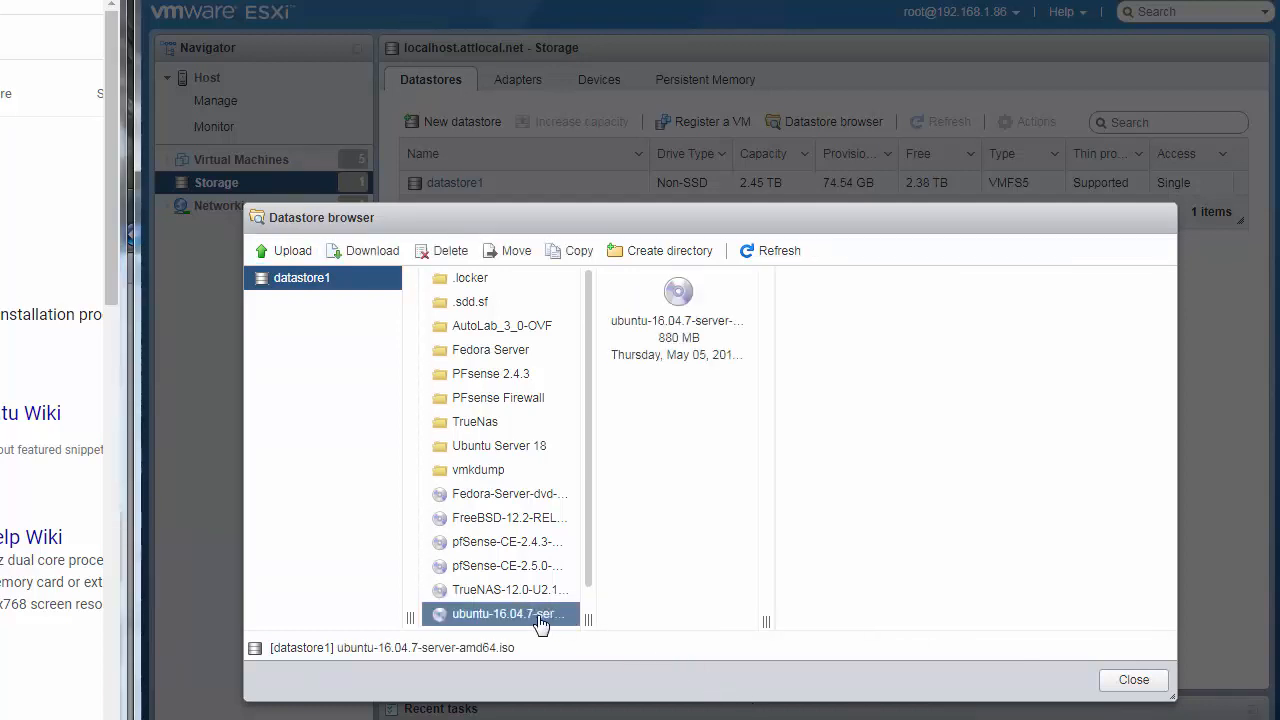
click(1125, 680)
Step: Start the new virtual machine wizard with the option to create a new virtual machine
click(216, 166)
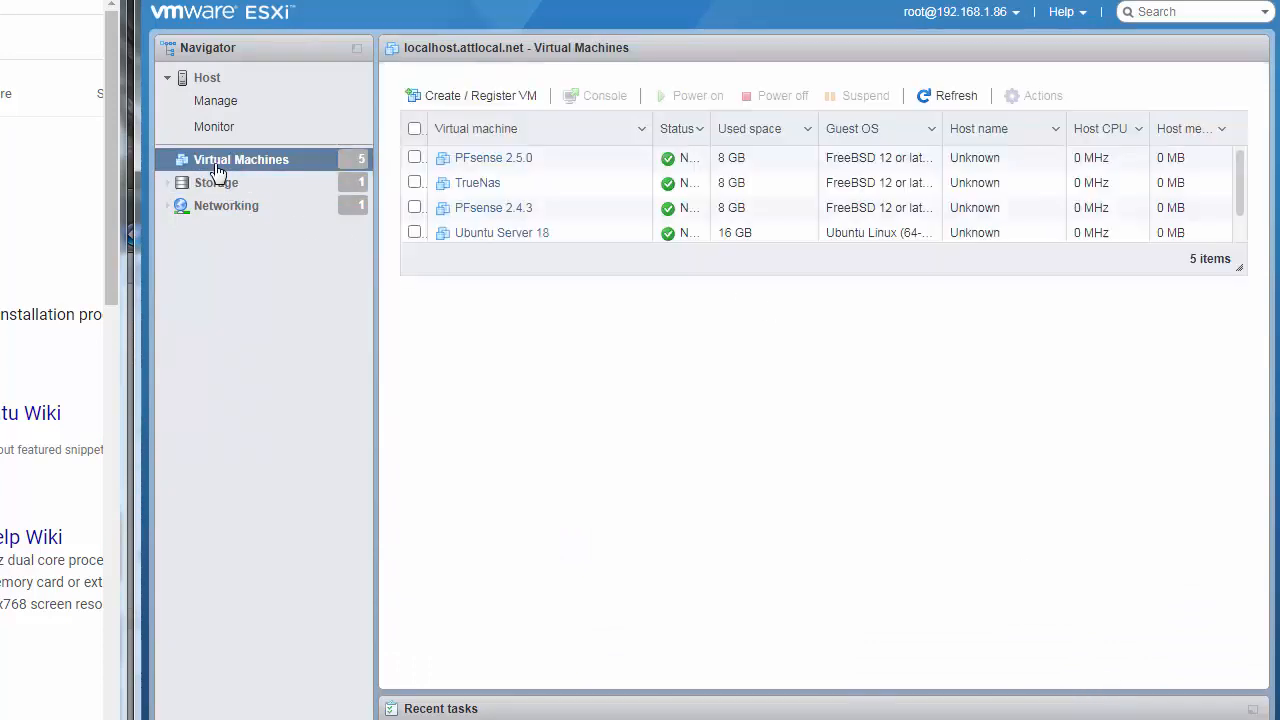
right_click(215, 167)
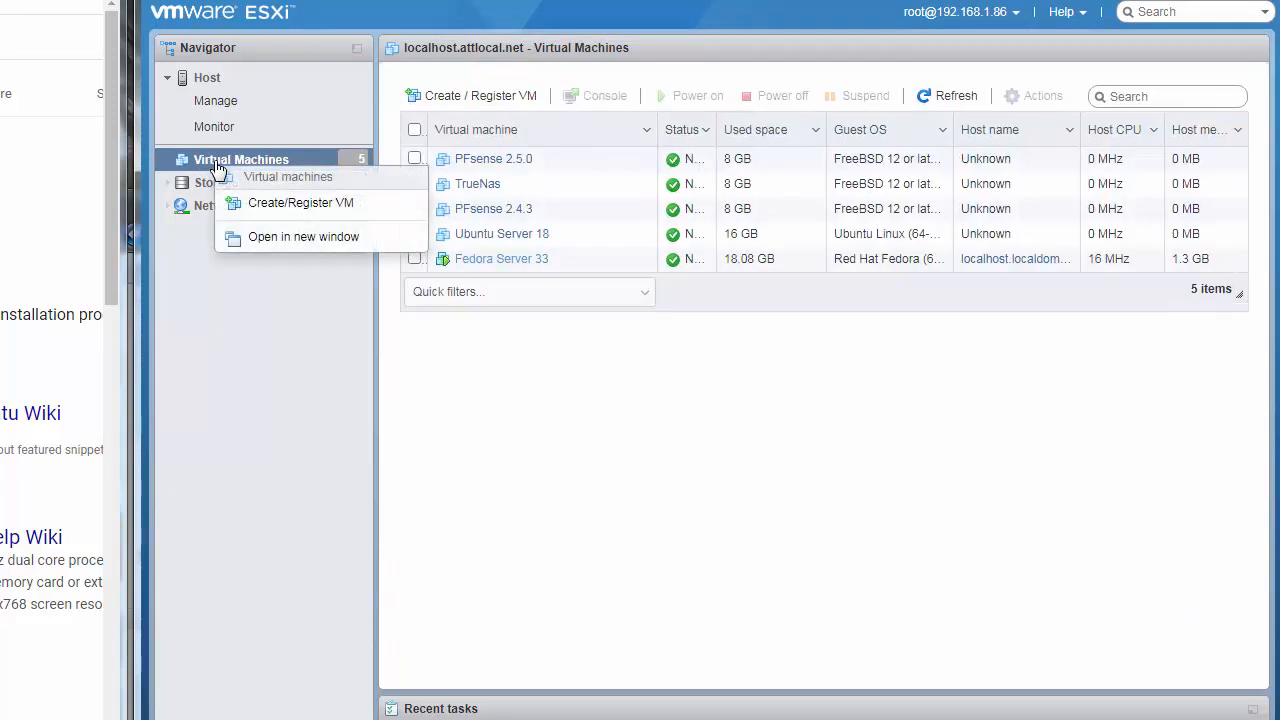
click(289, 205)
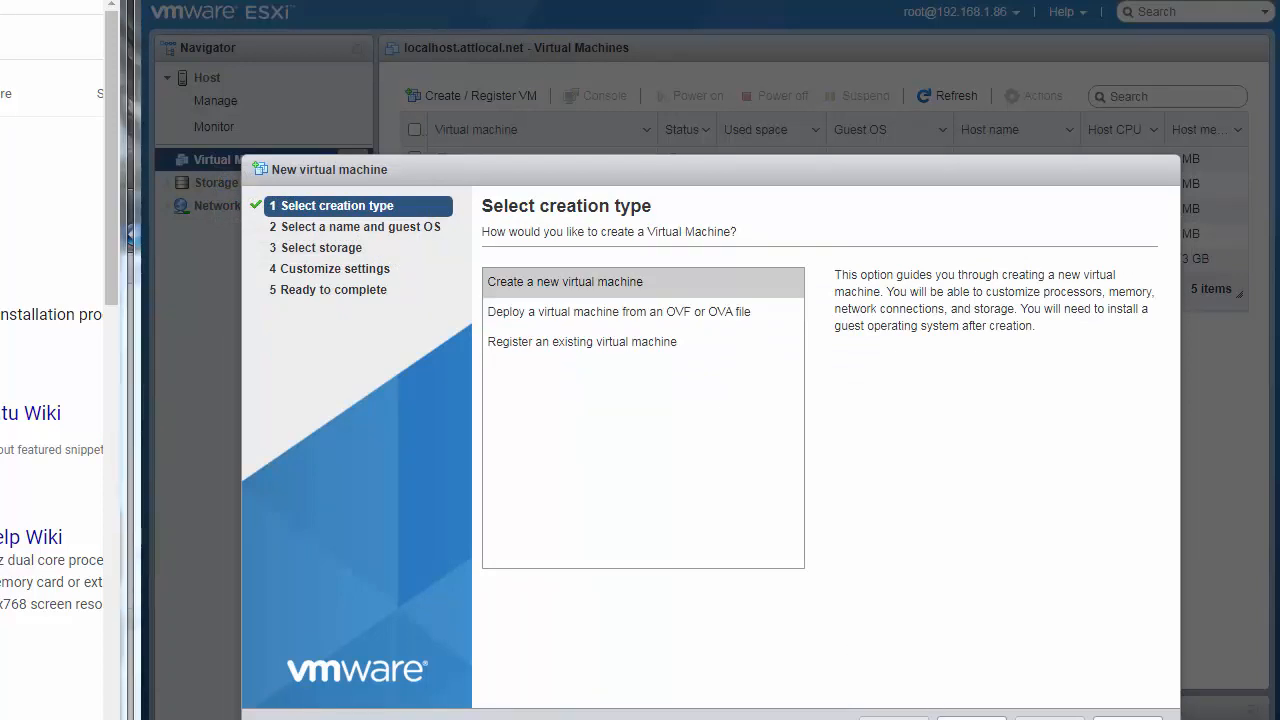
click(971, 718)
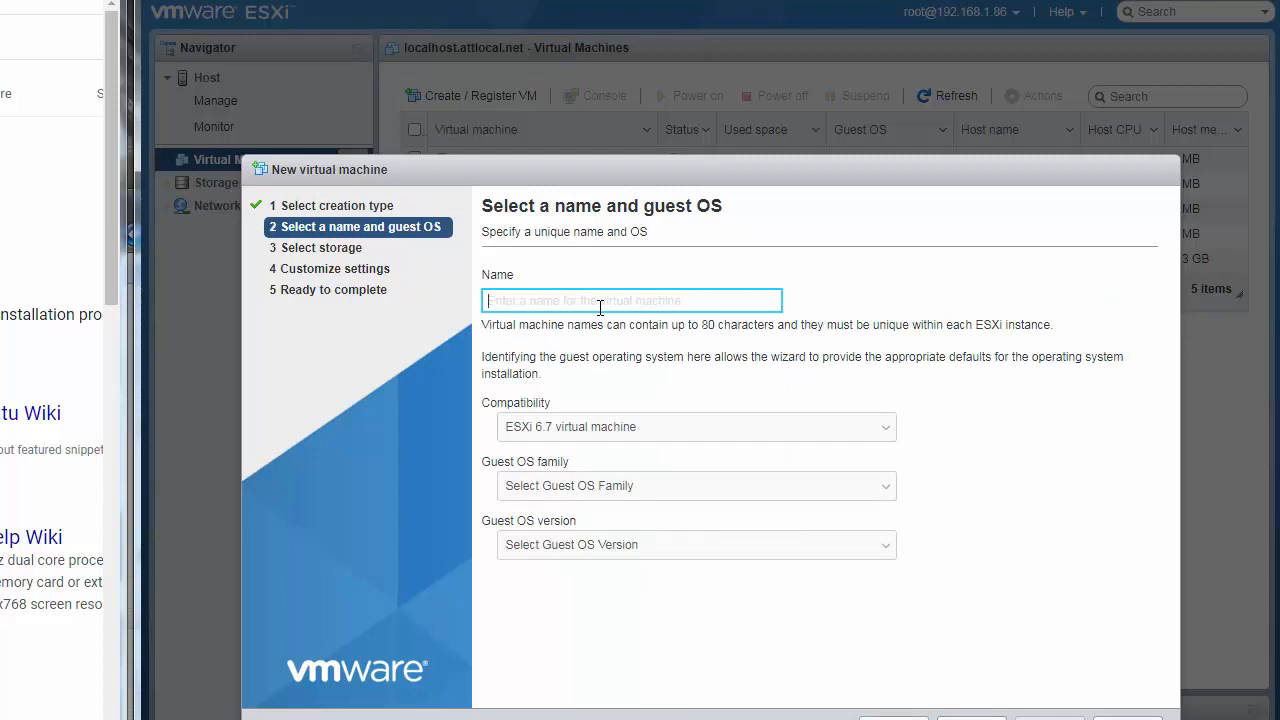
Step: Name the virtual machine Ubuntu 16 Server
text(Ubn)
key(BackSpace)
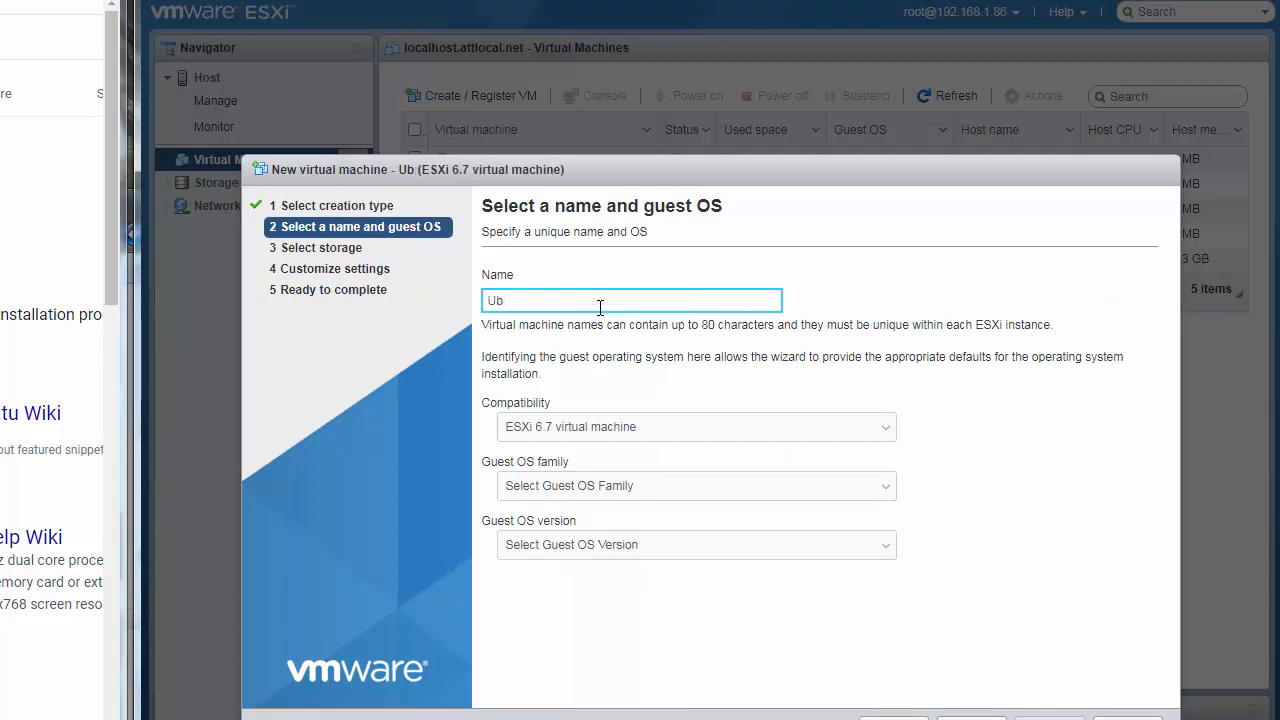
text(un)
key(BackSpace)
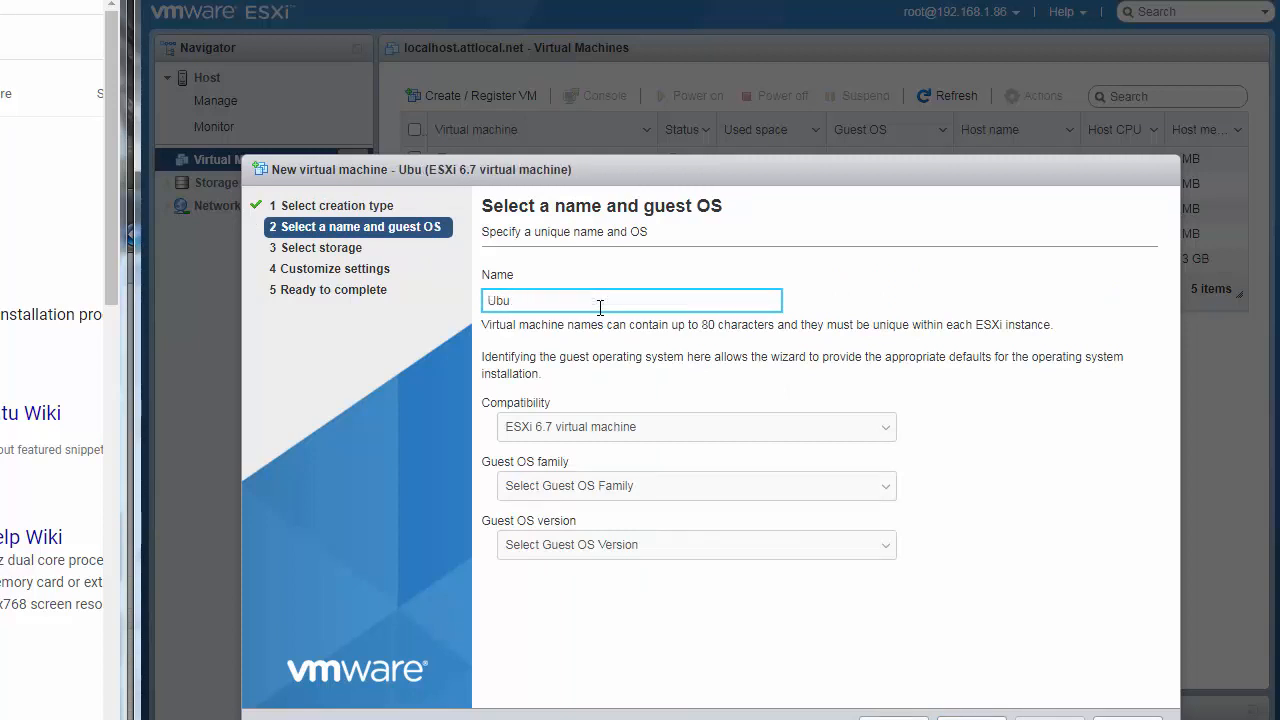
text(ntu)
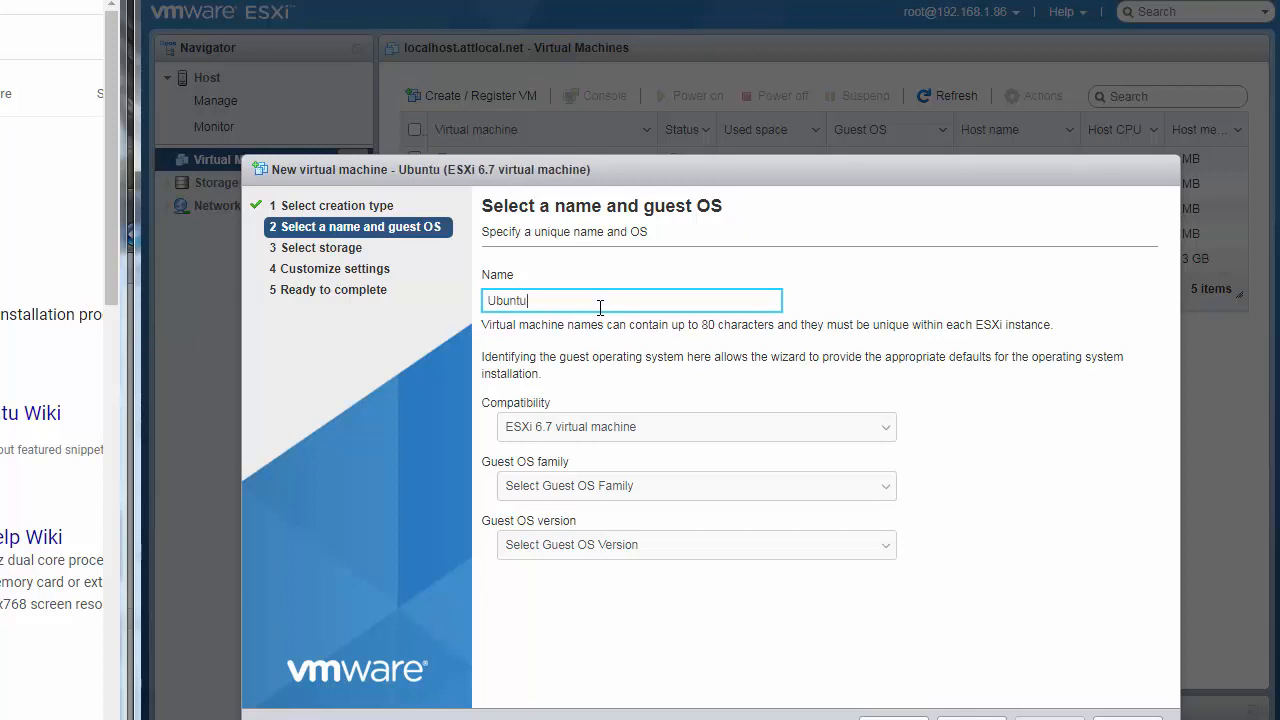
text( 16)
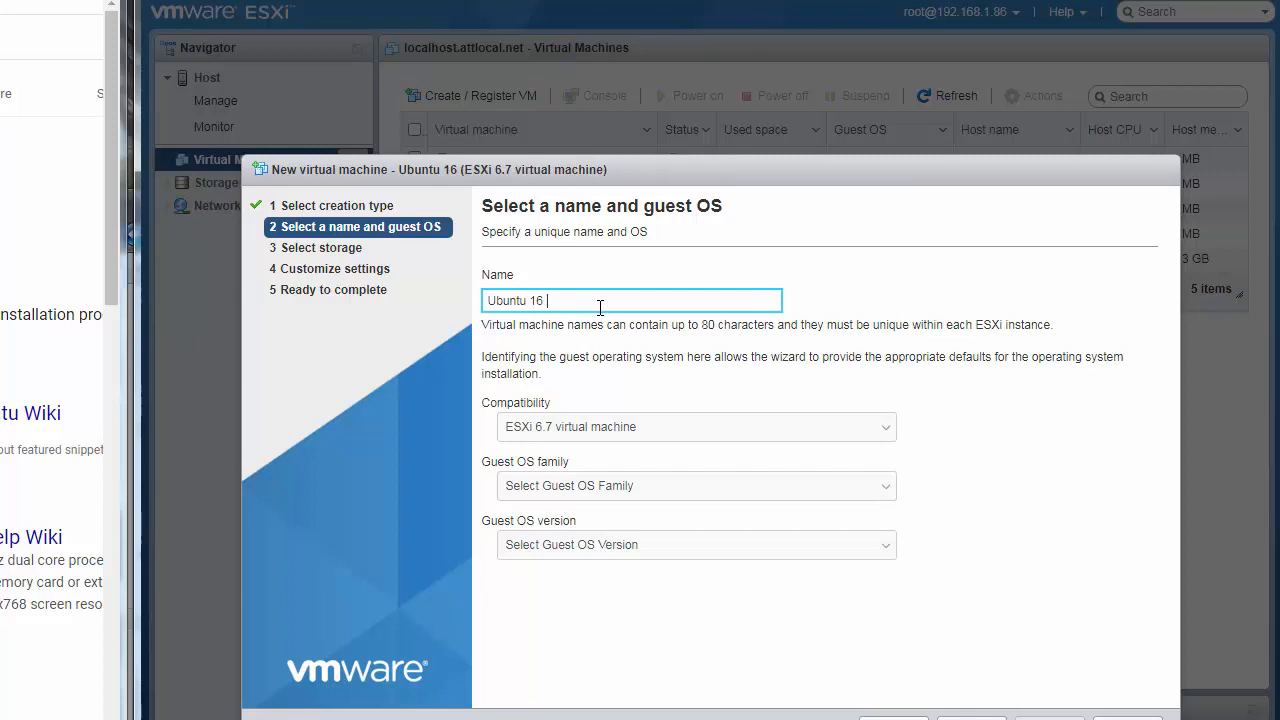
text( Server)
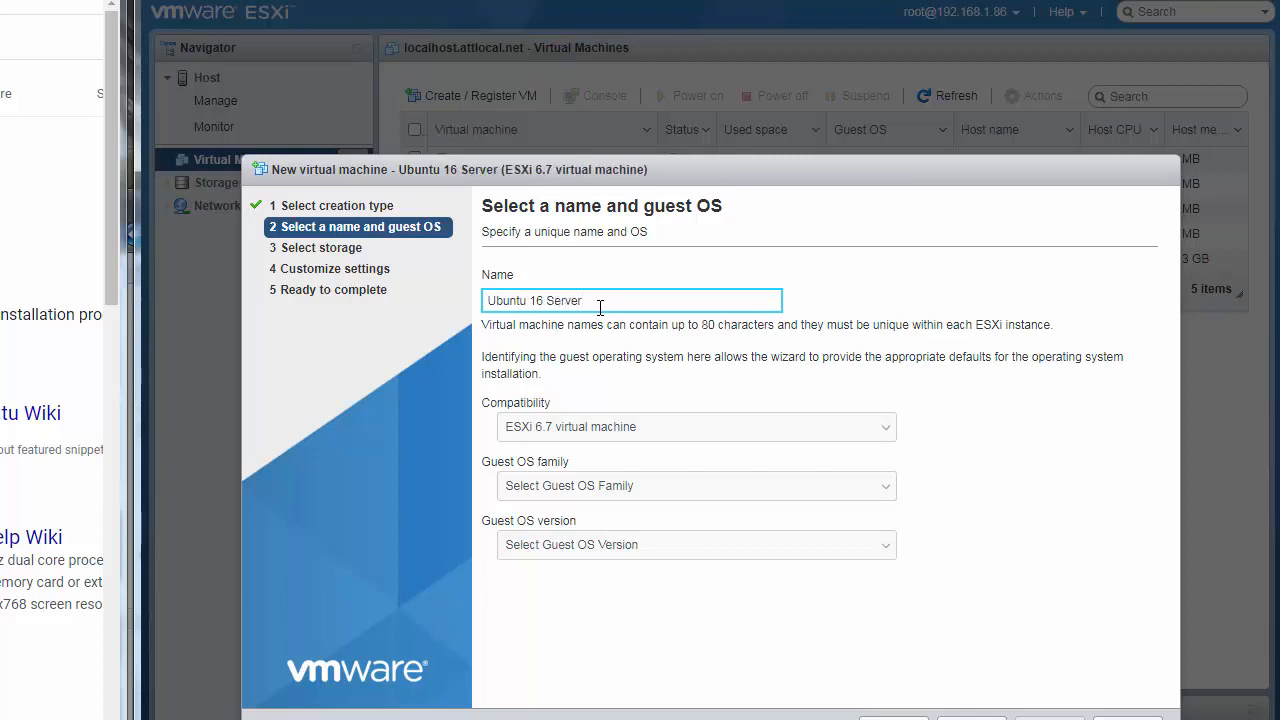
Step: Set the guest OS to Linux, version Ubuntu Linux (64-bit), and accept datastore1 as the storage
click(655, 488)
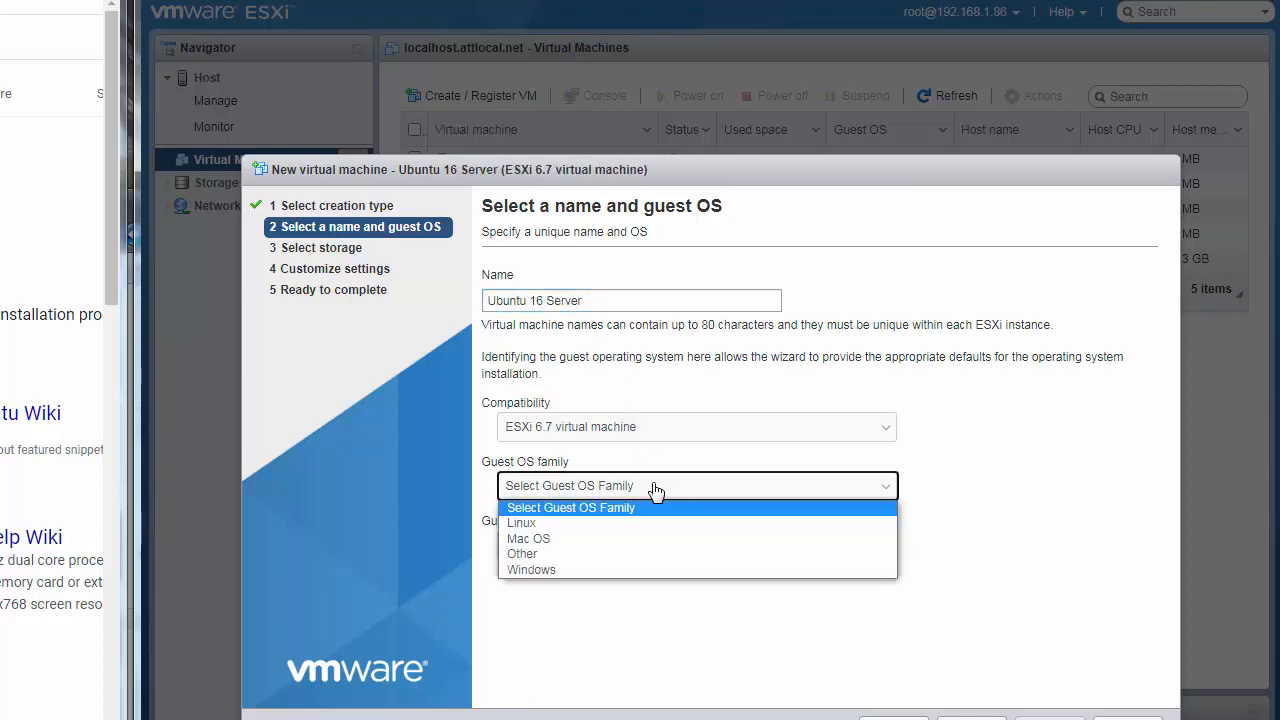
click(582, 524)
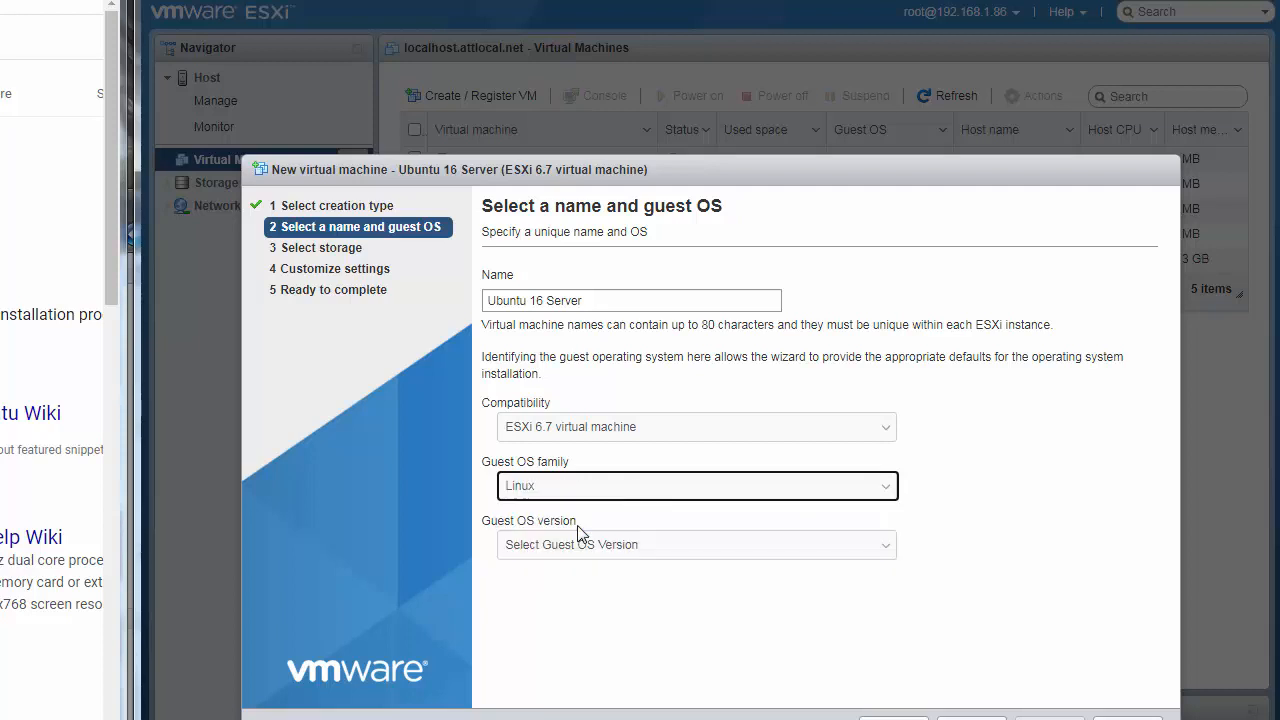
click(632, 543)
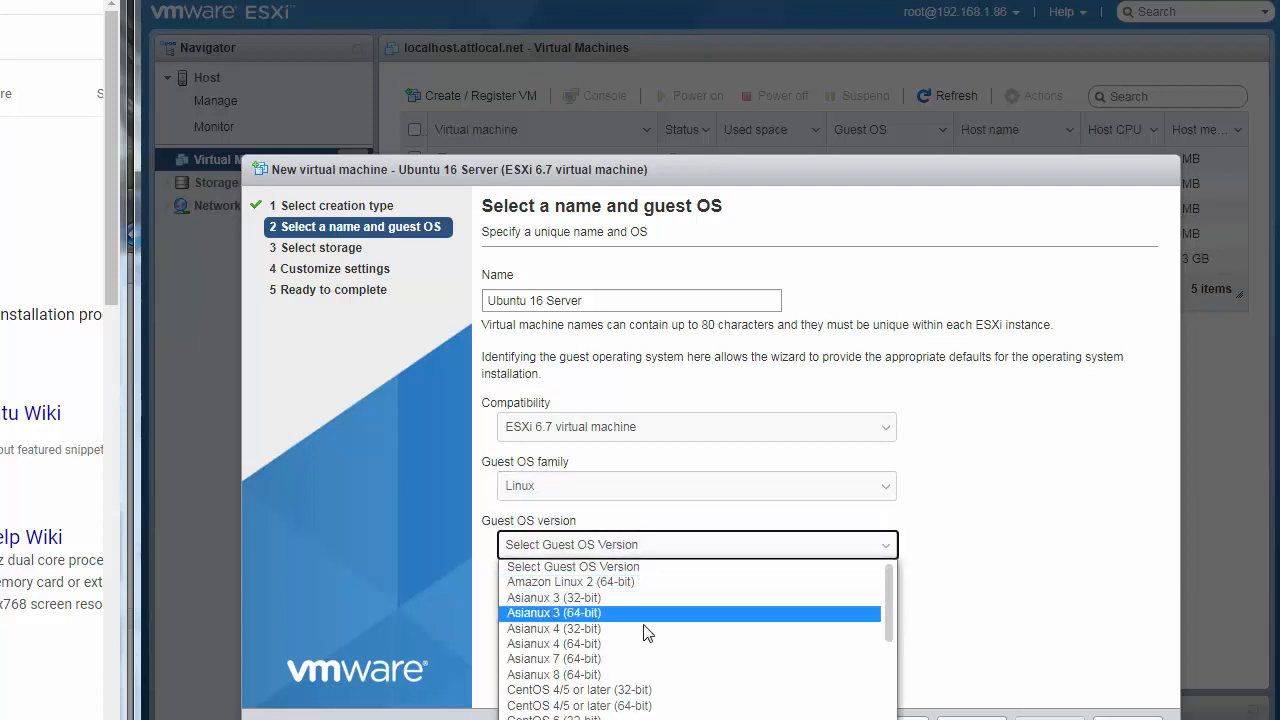
scroll(641, 675, down, 8)
scroll(641, 690, down, 1)
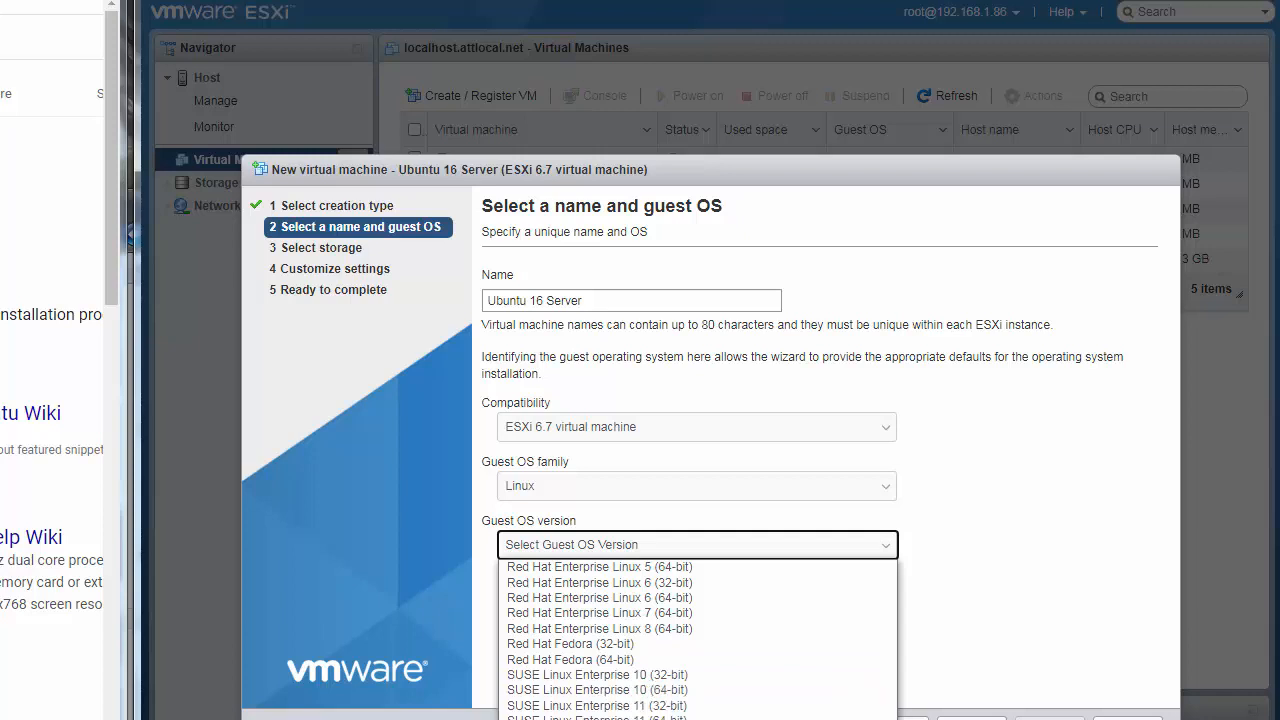
click(800, 715)
click(971, 718)
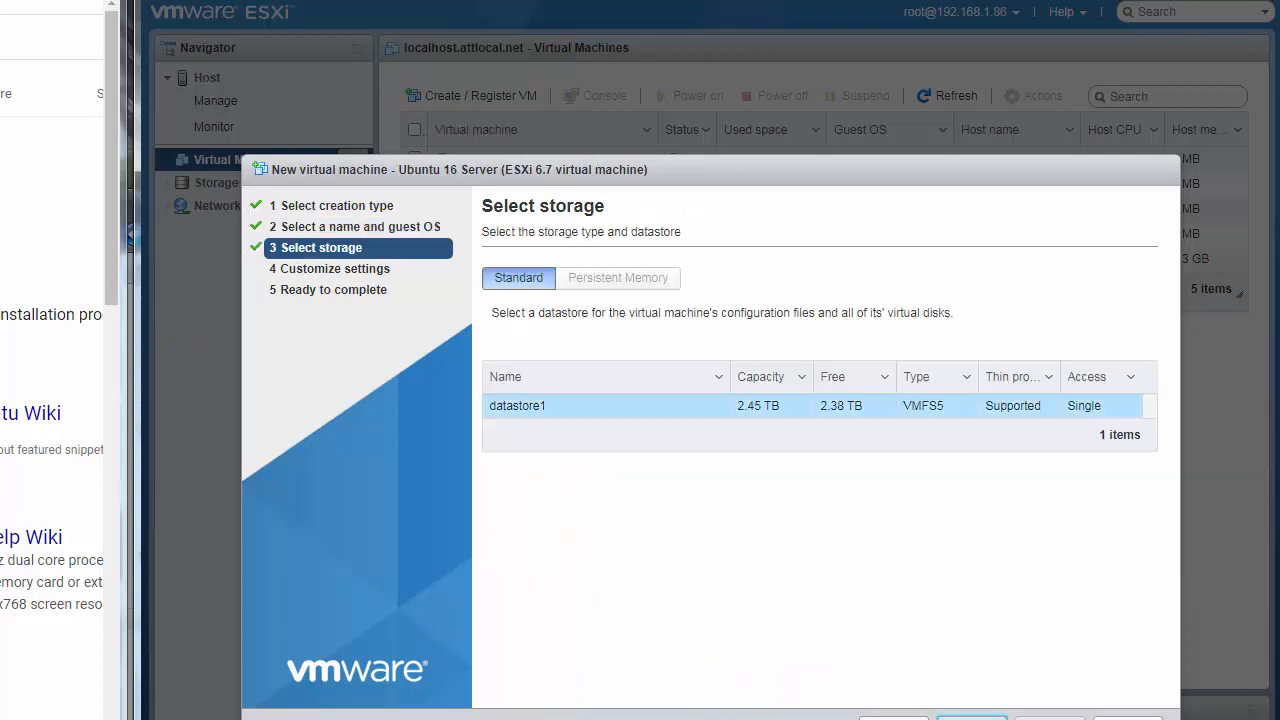
click(971, 718)
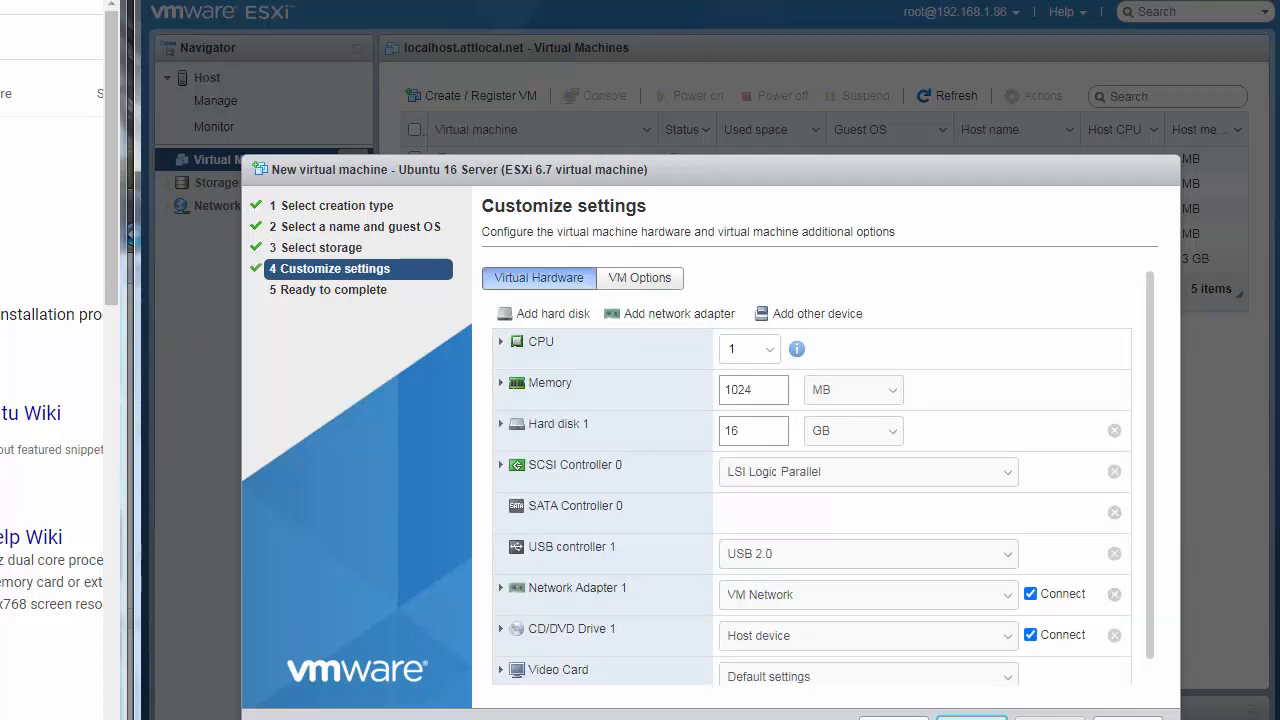
Step: Attach ubuntu-16.04.7-server-amd64.iso from datastore1 to CD/DVD Drive 1 and finish creating the virtual machine
click(938, 648)
click(879, 675)
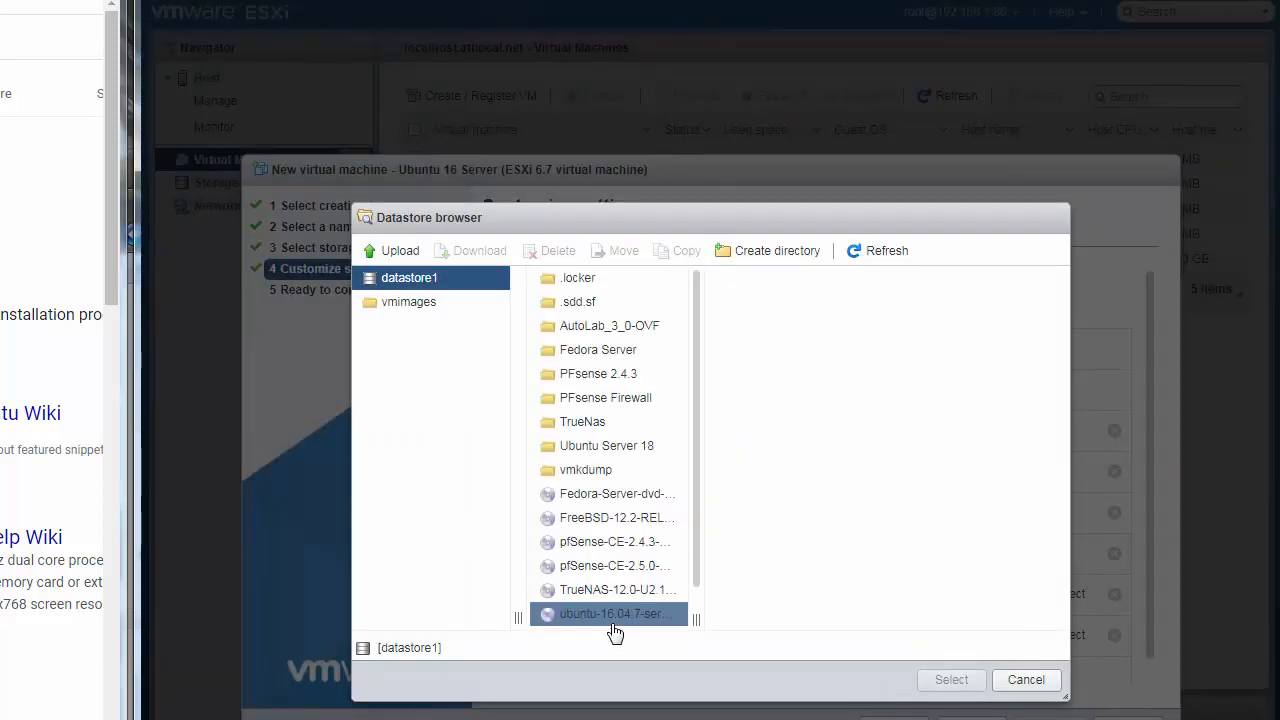
click(609, 620)
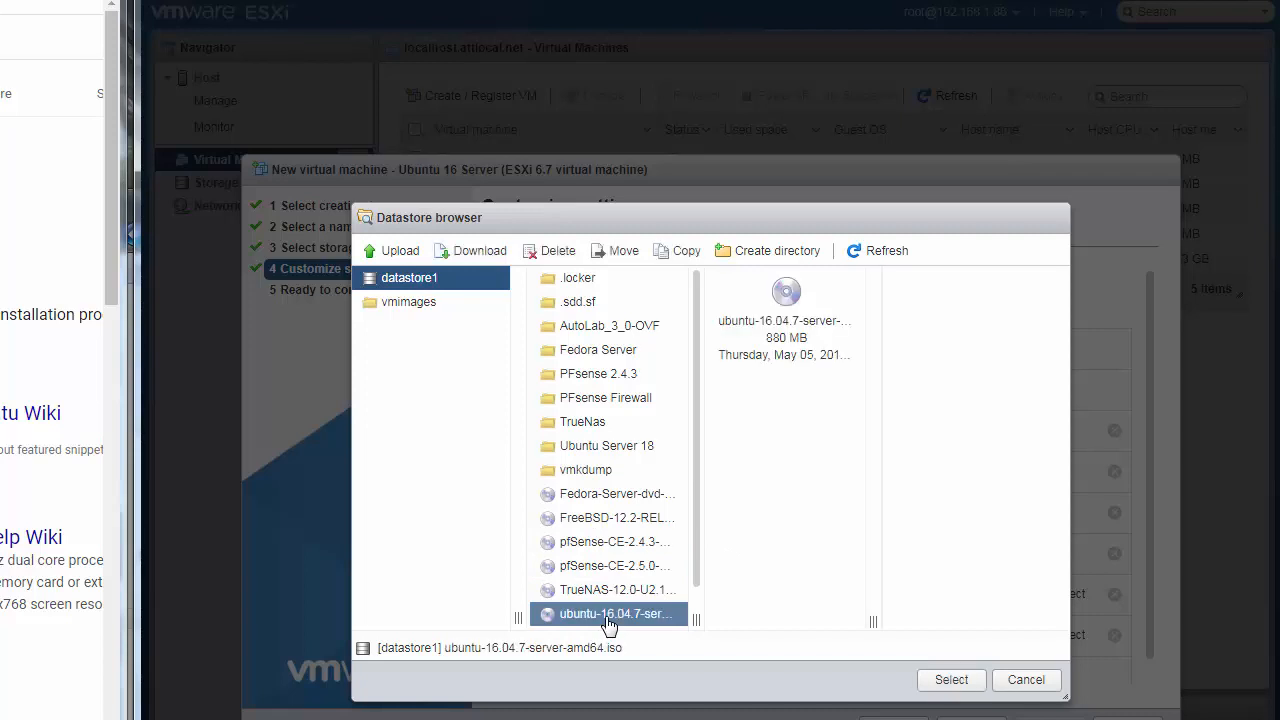
click(950, 680)
click(972, 716)
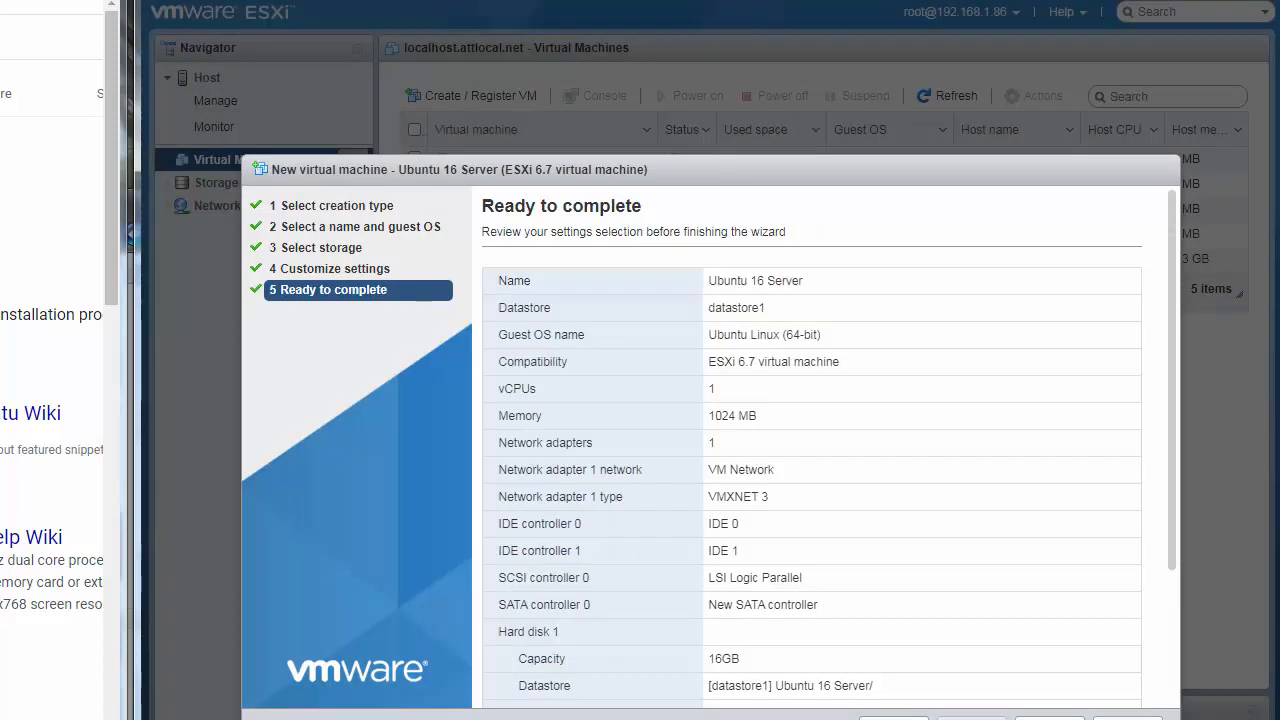
click(1048, 716)
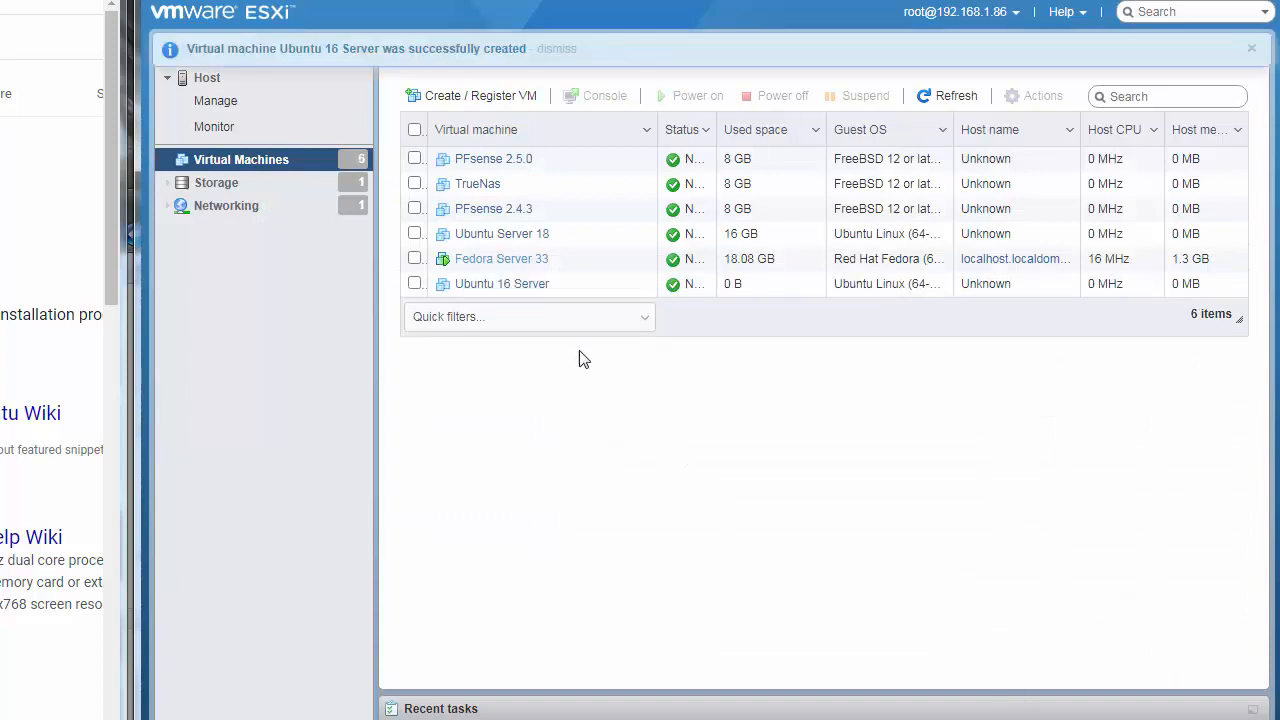
Step: Power on the Ubuntu 16 Server virtual machine and open its console
click(501, 284)
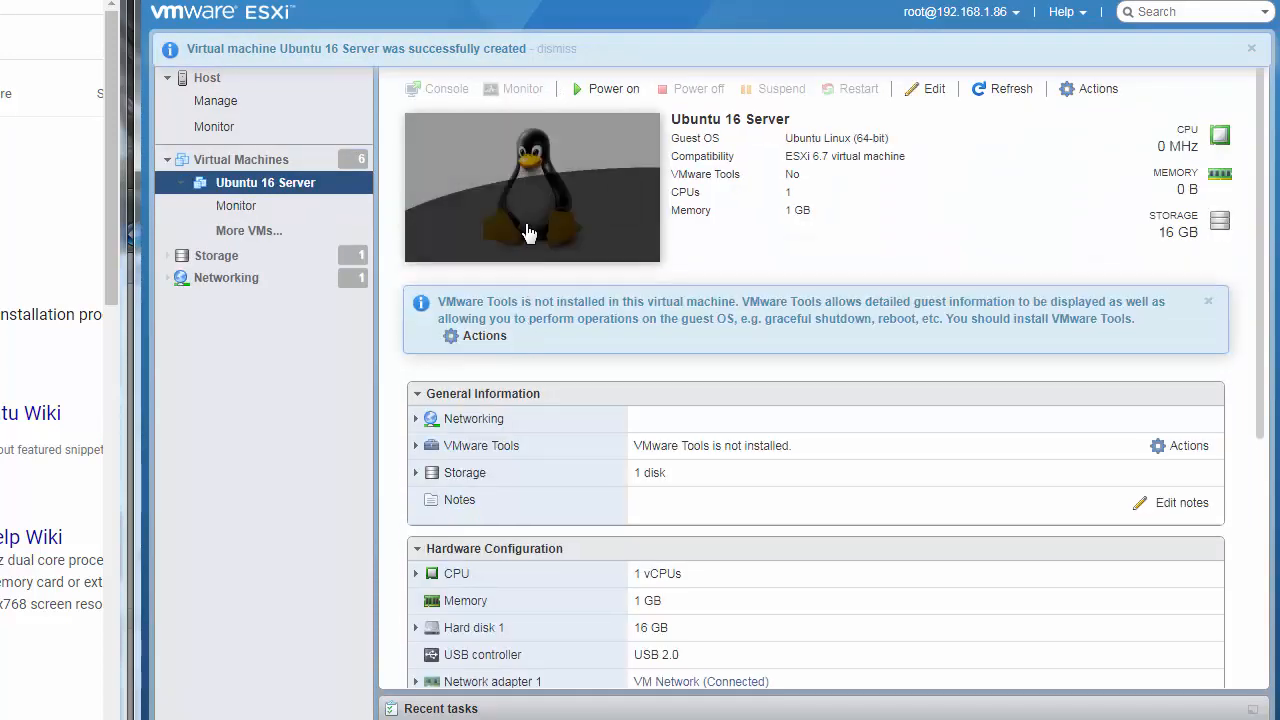
click(530, 187)
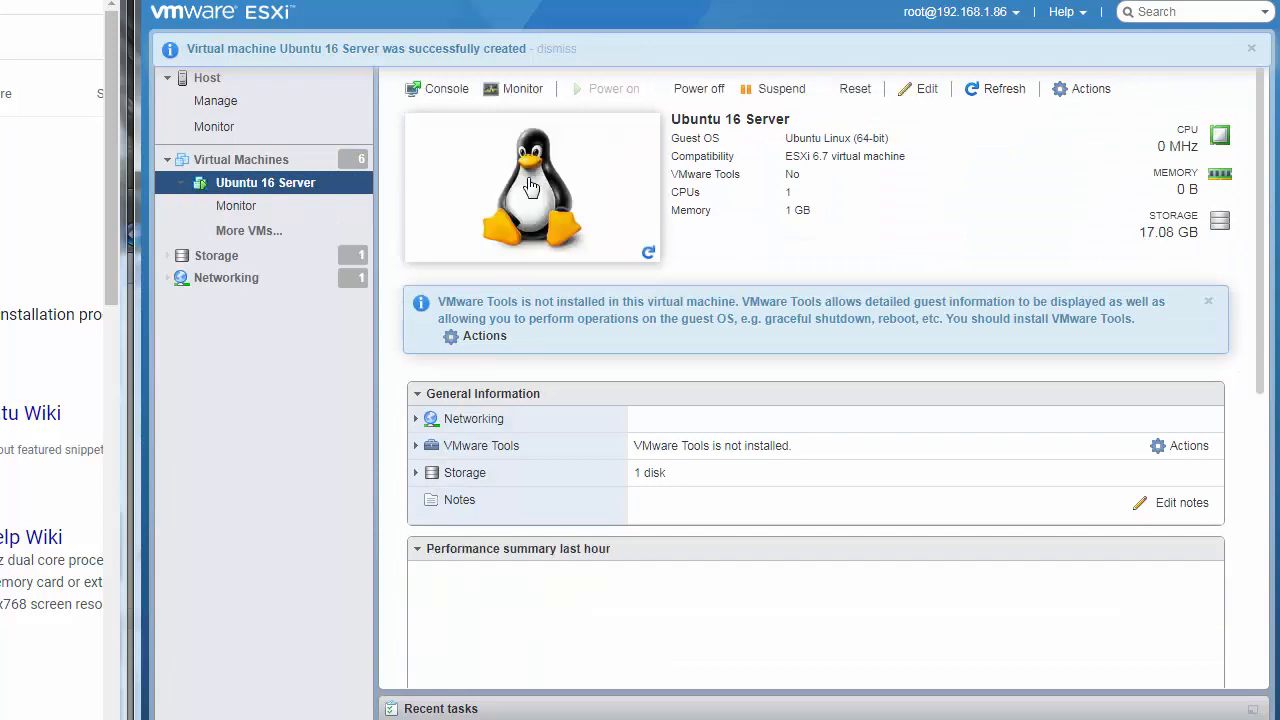
click(530, 187)
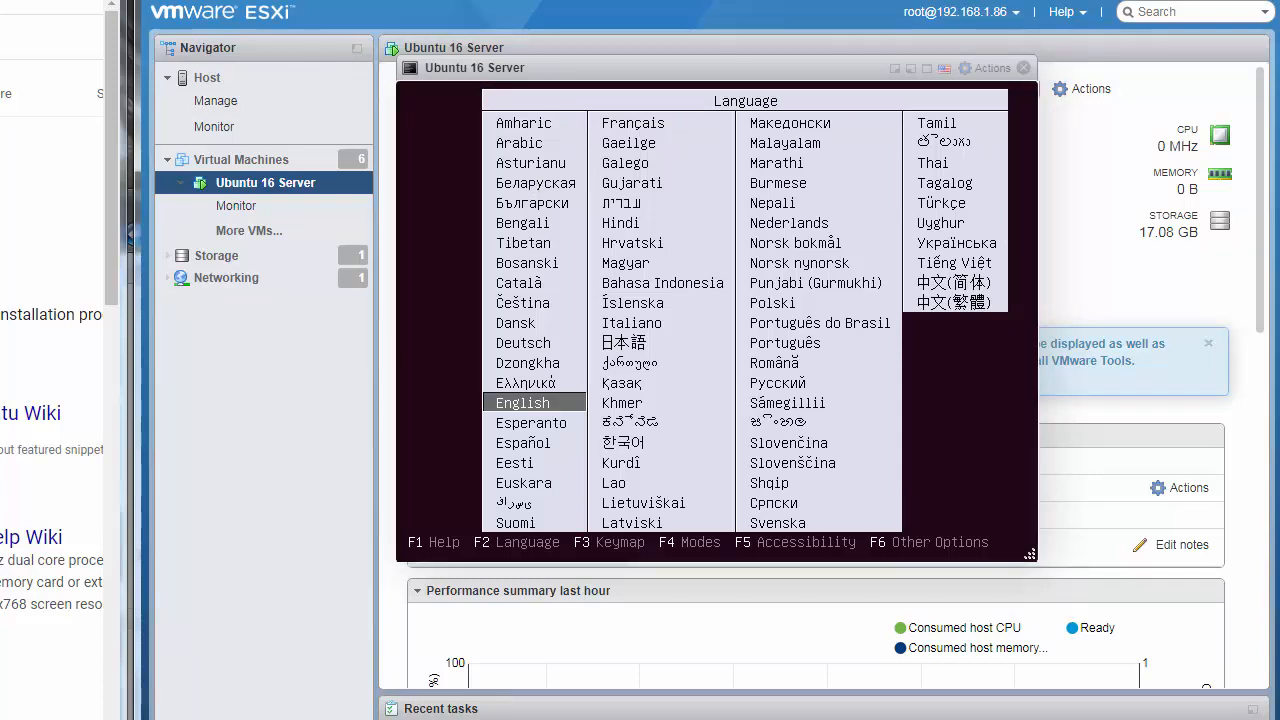
Step: Start the Ubuntu Server installation in English, with English as the system language and United States as the location
key(Return)
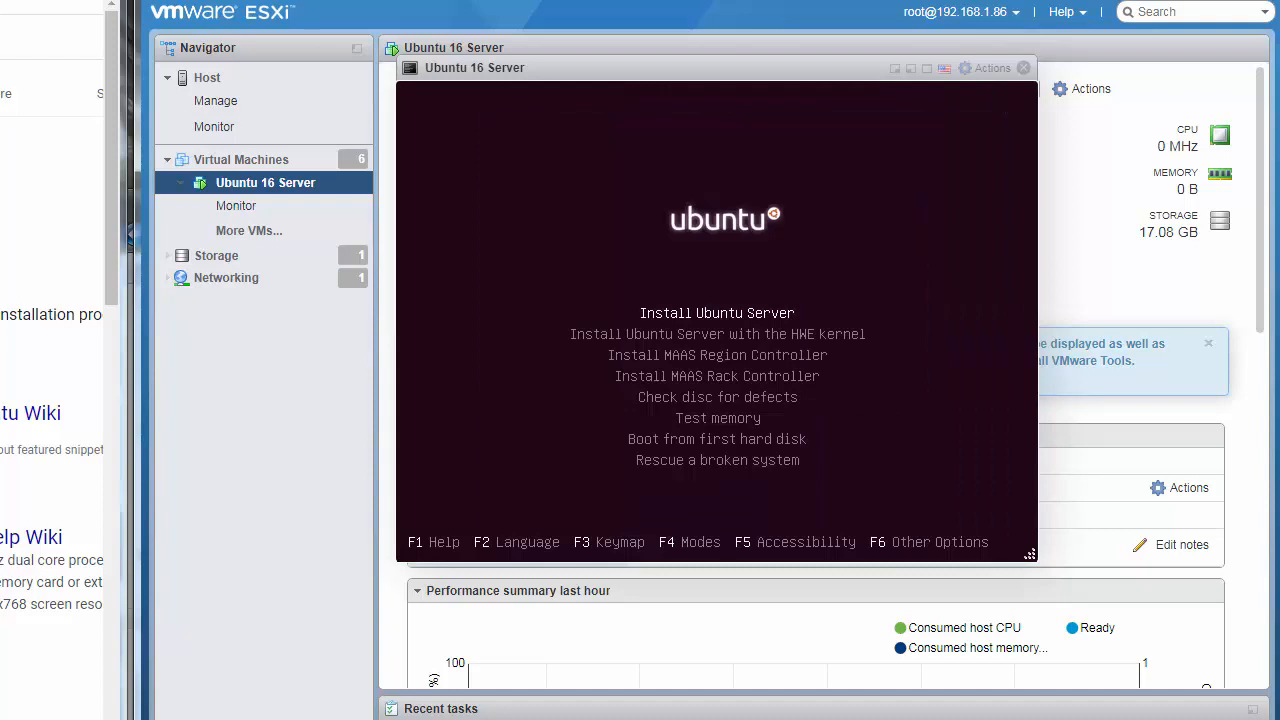
key(Return)
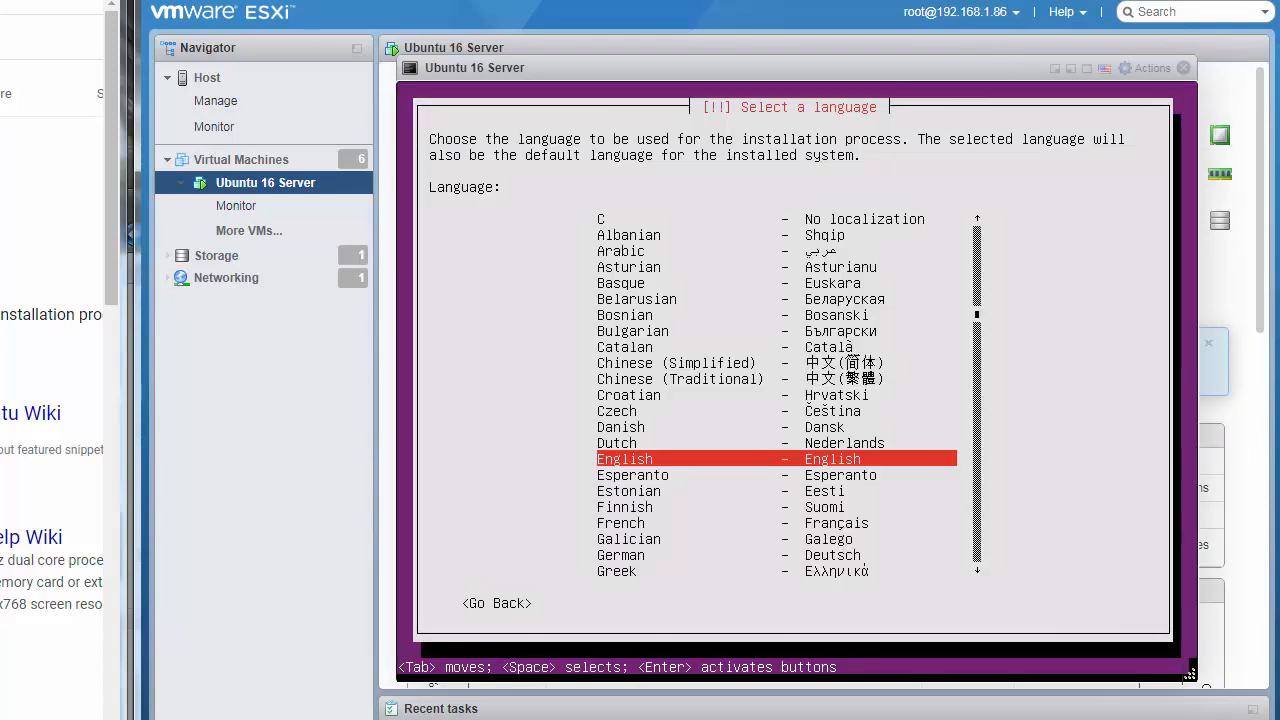
key(Return)
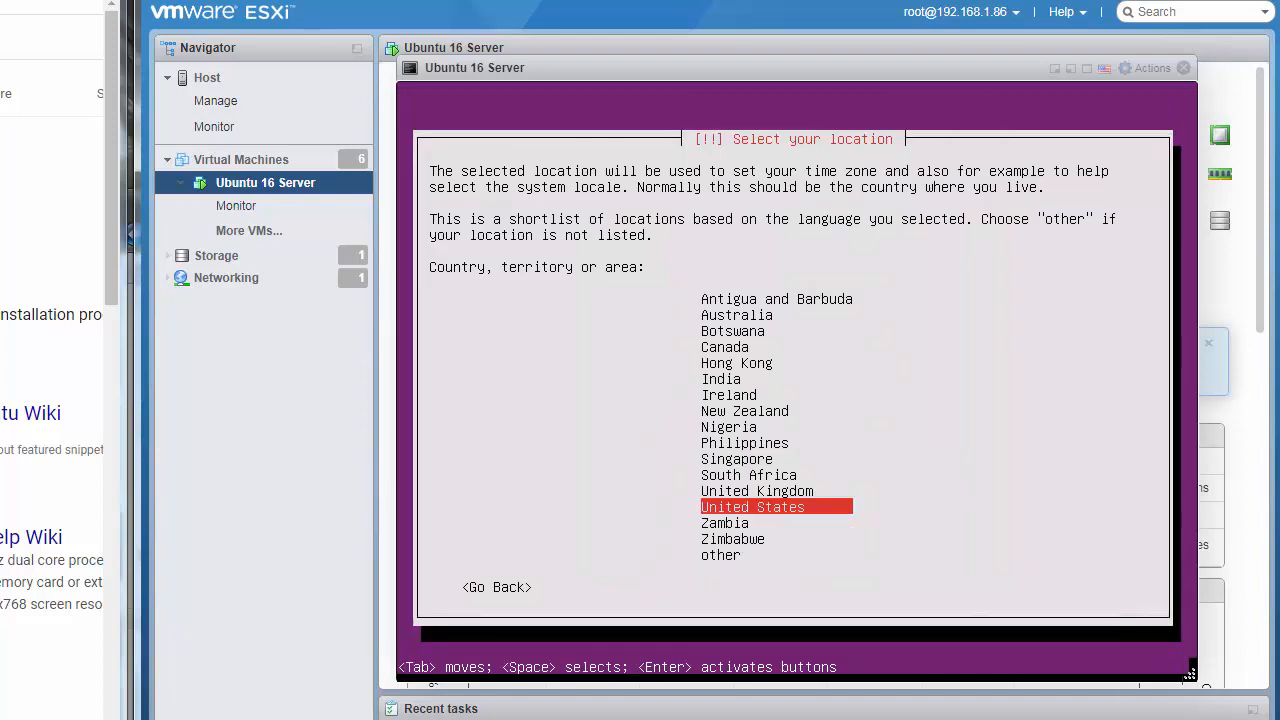
key(Return)
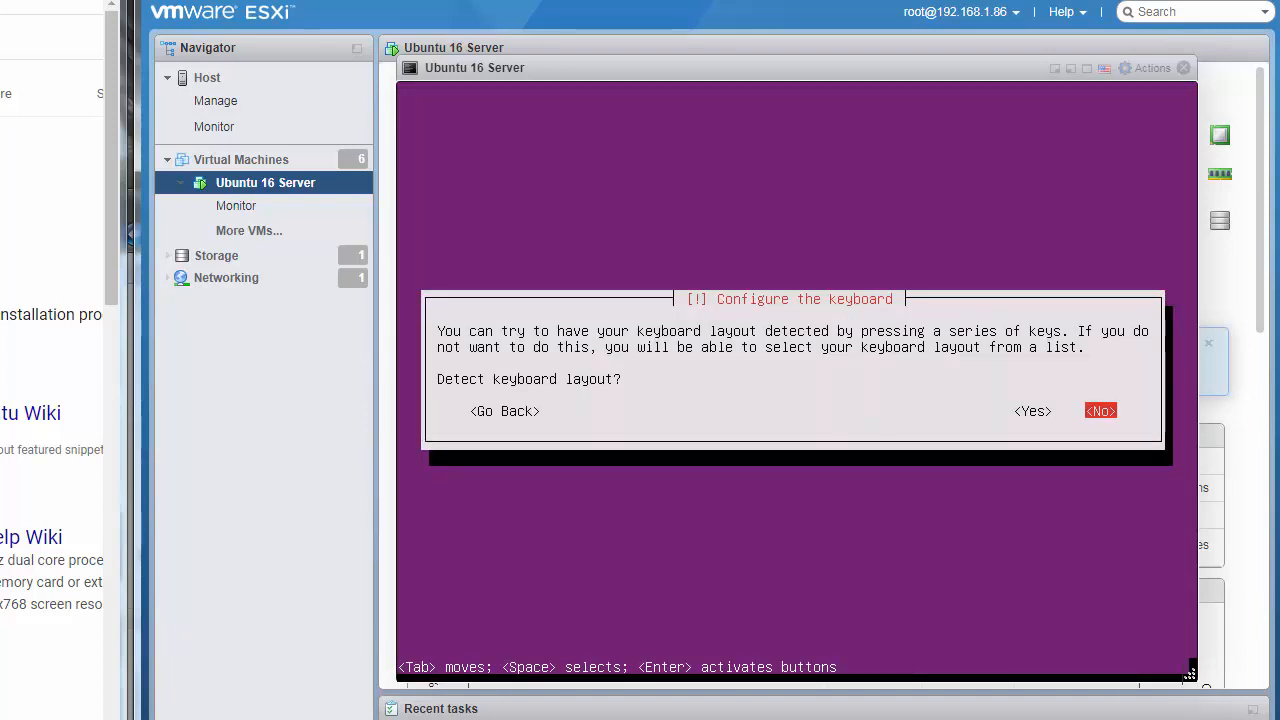
Step: Decline keyboard layout detection and choose English (US) as the keyboard's country of origin, accepting the preselected layout
key(Left)
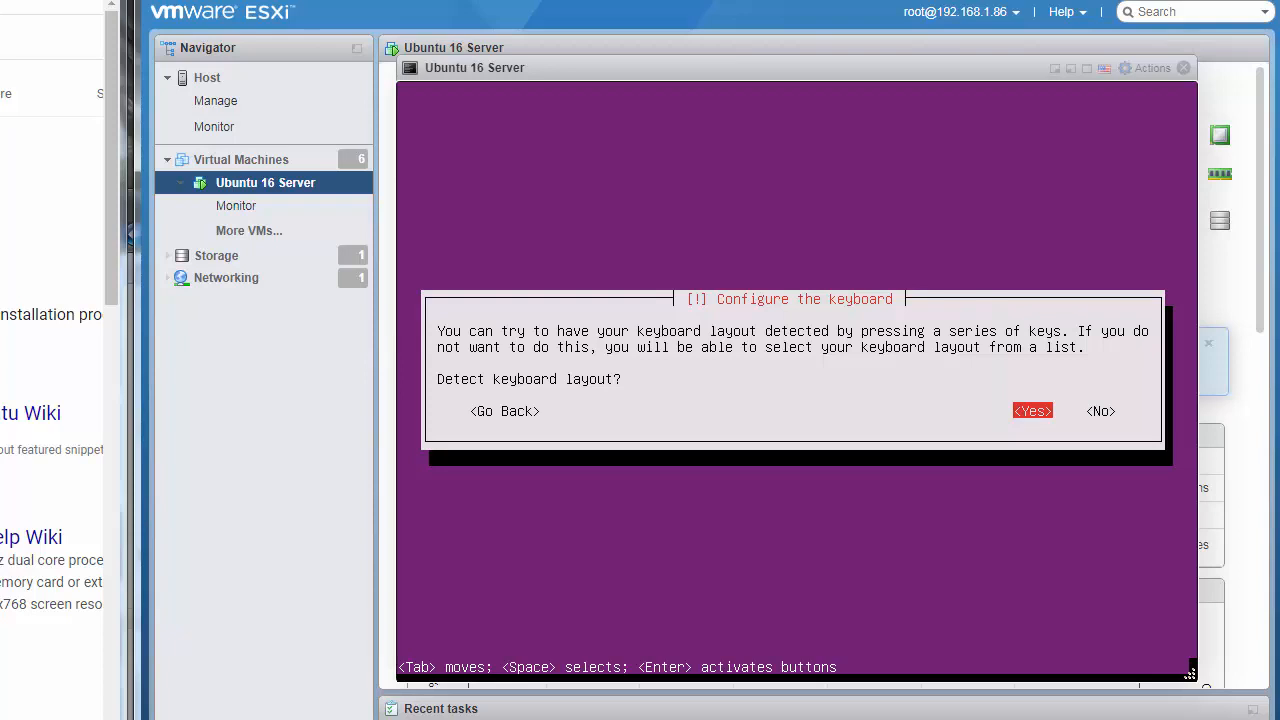
key(Right)
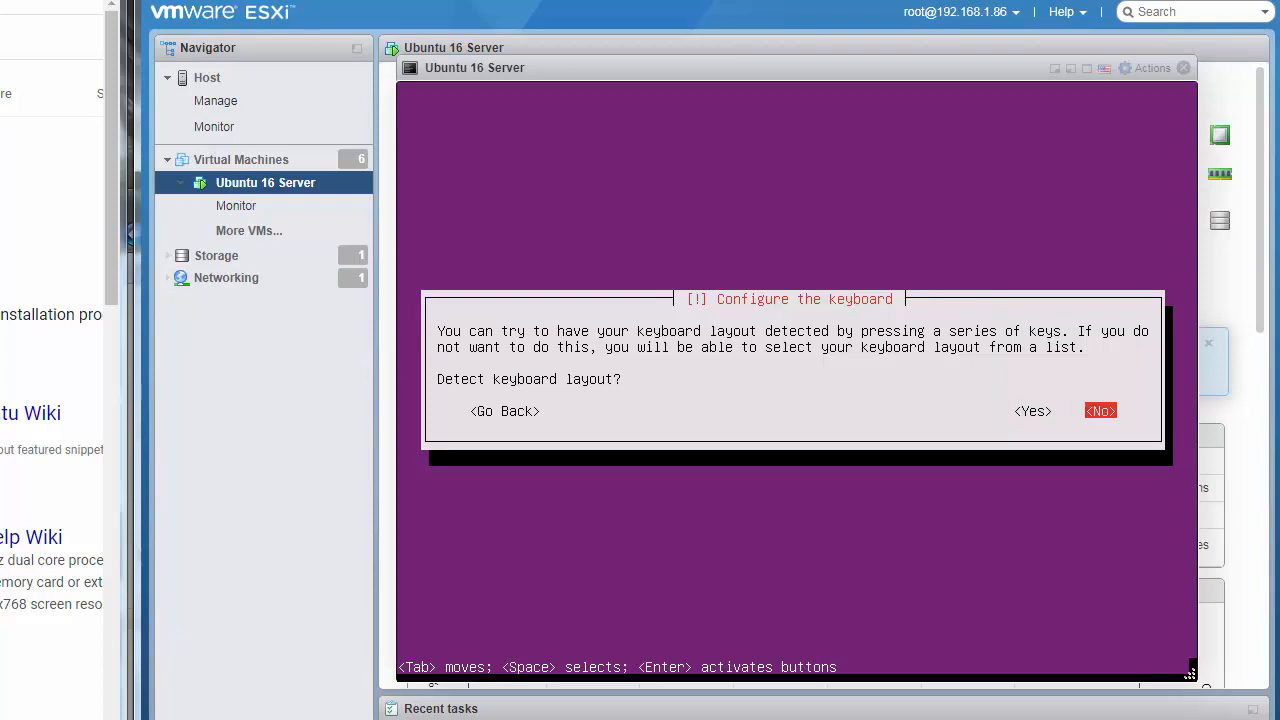
key(Return)
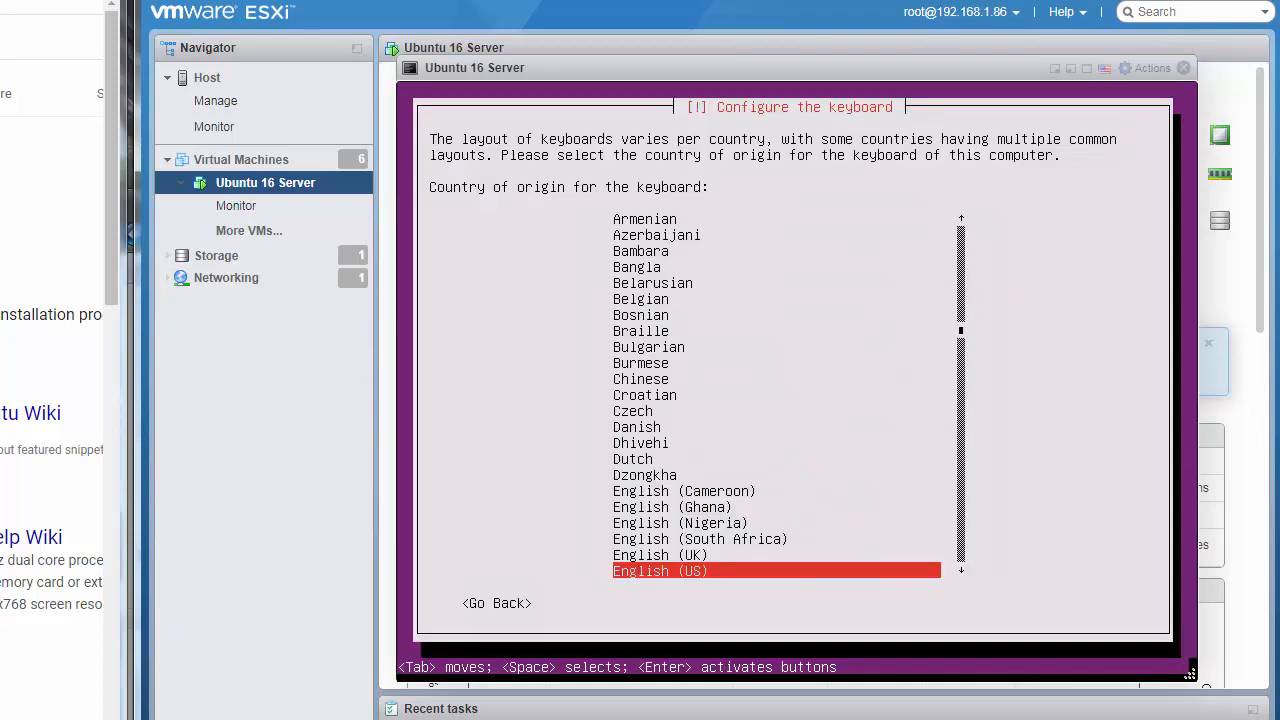
key(Return)
key(Return)
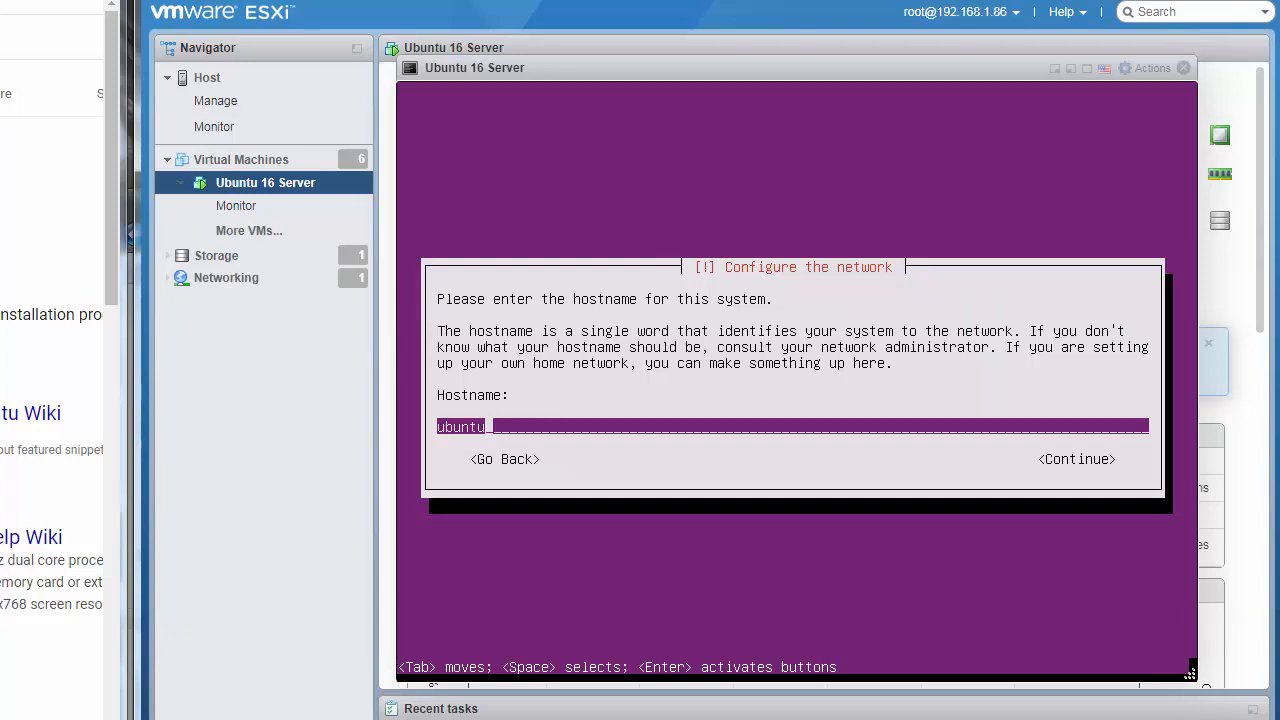
Step: Set the system's hostname to ubuntu.16.4.server and continue the installation
text(.16.4.server)
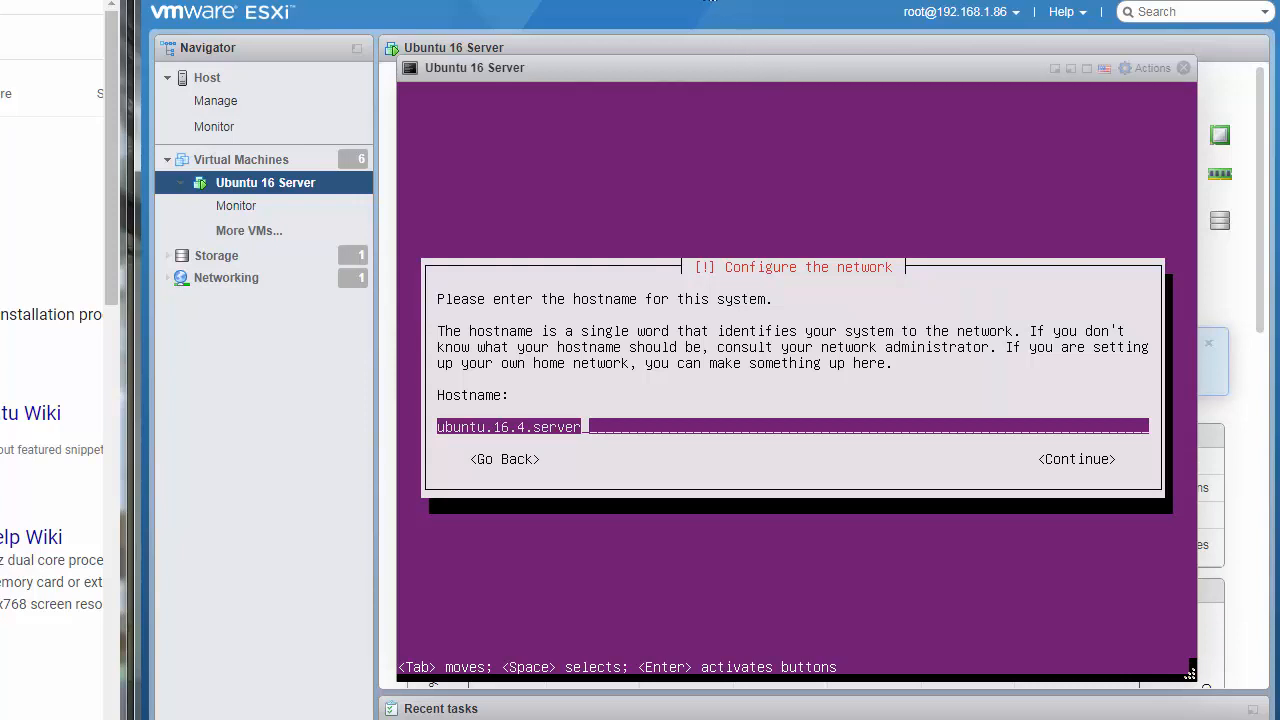
key(Tab)
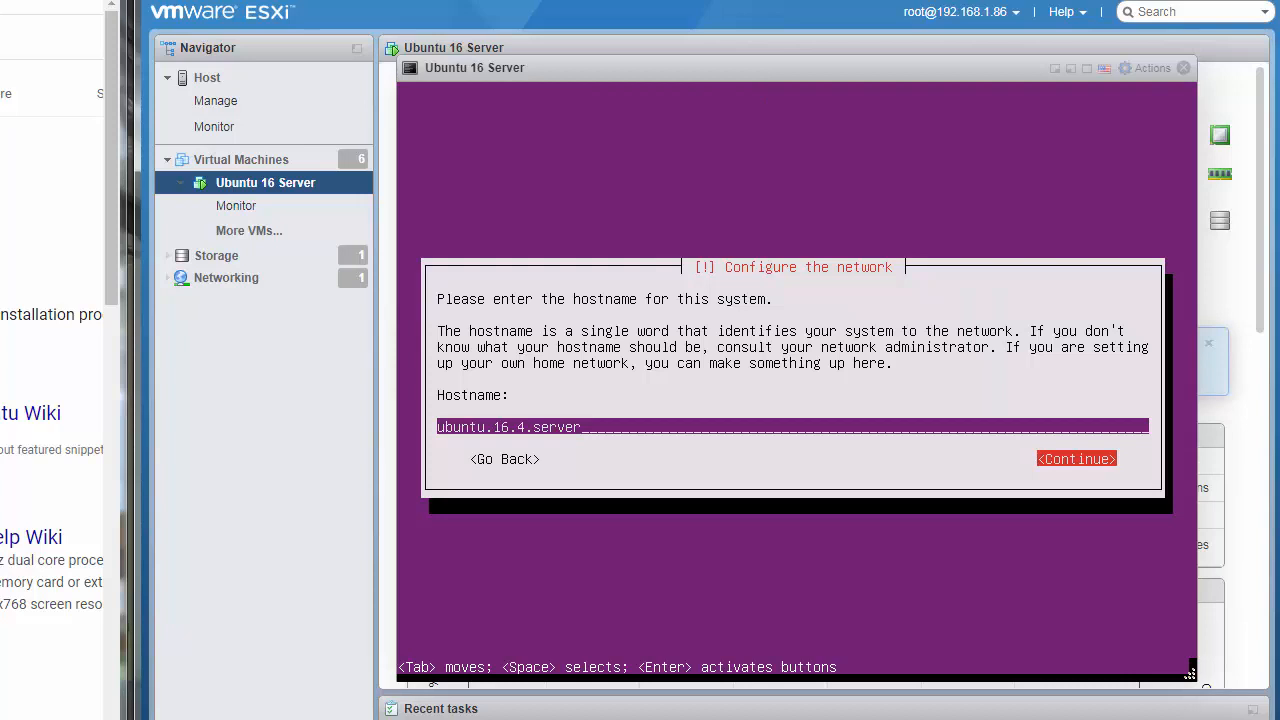
key(Return)
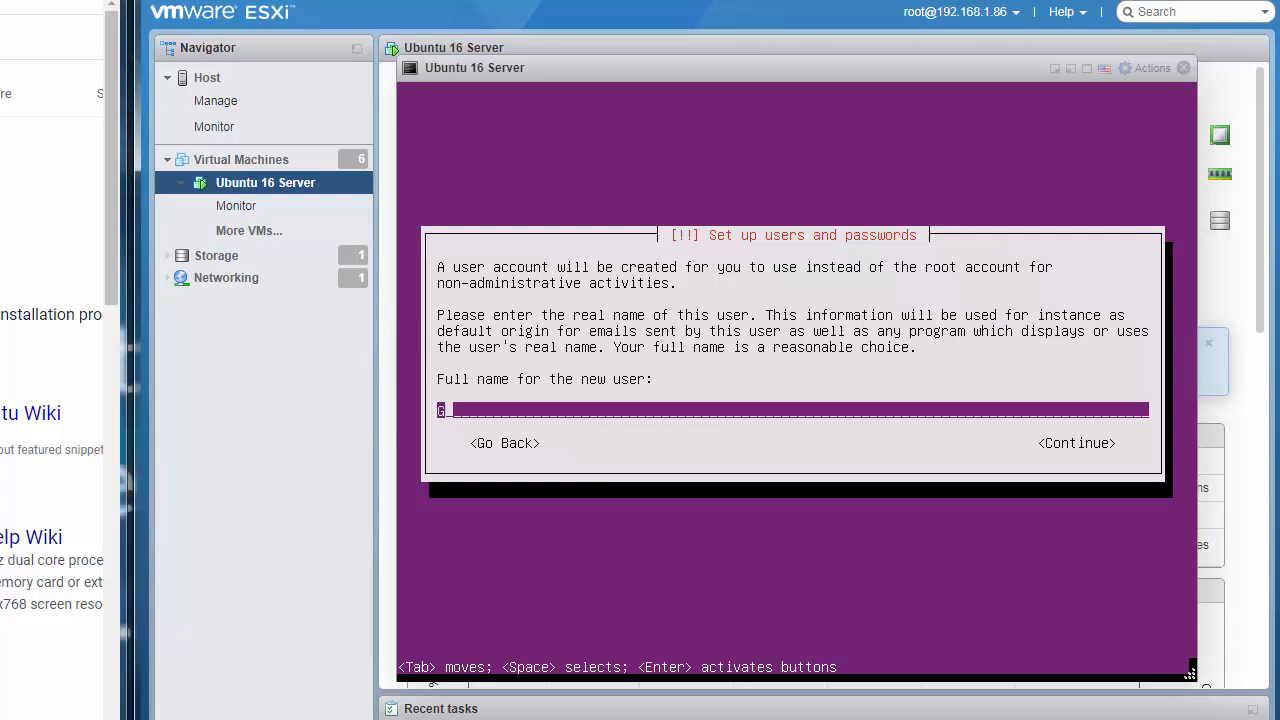
Step: Enter the new user's full name and accept the suggested username for the account
text(Greg)
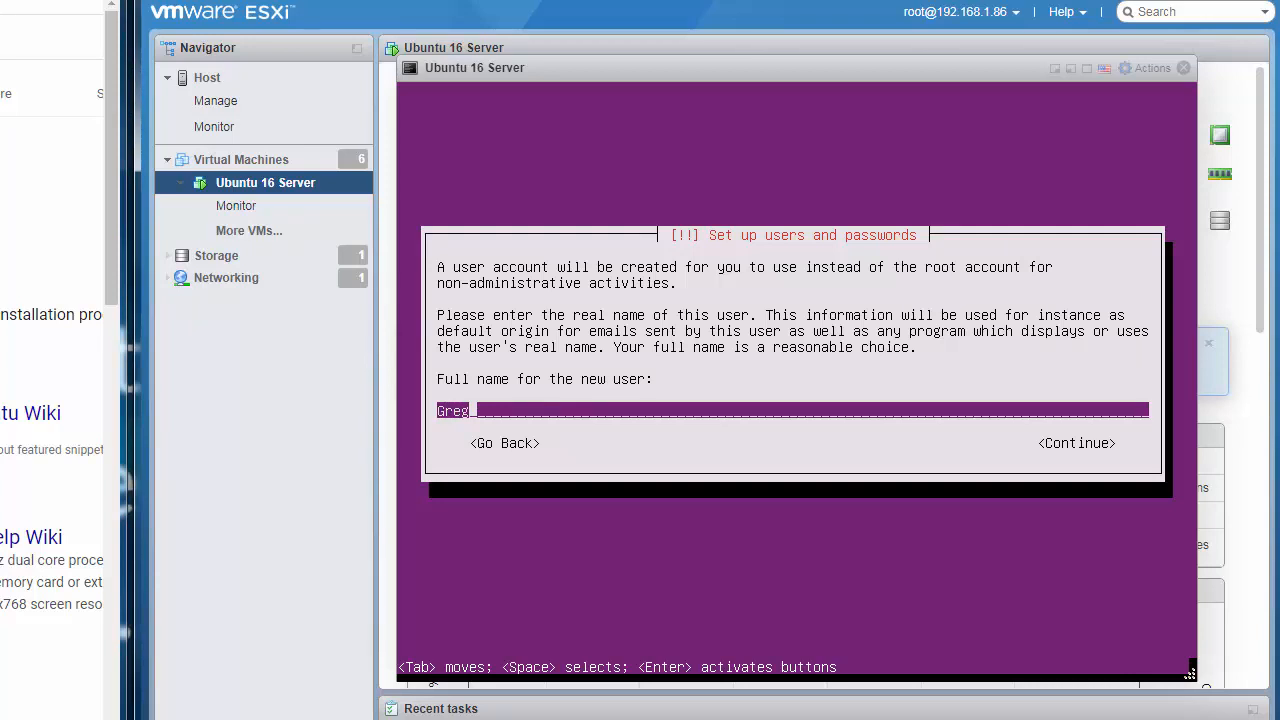
key(Tab)
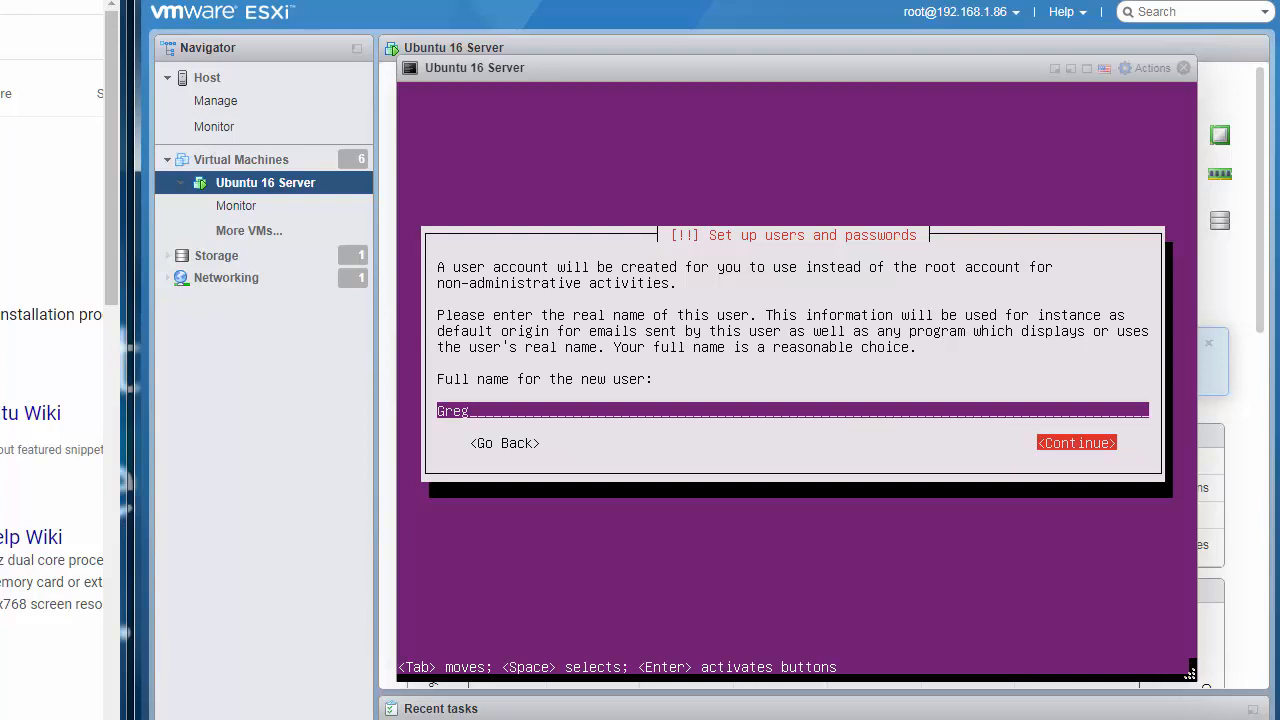
key(Return)
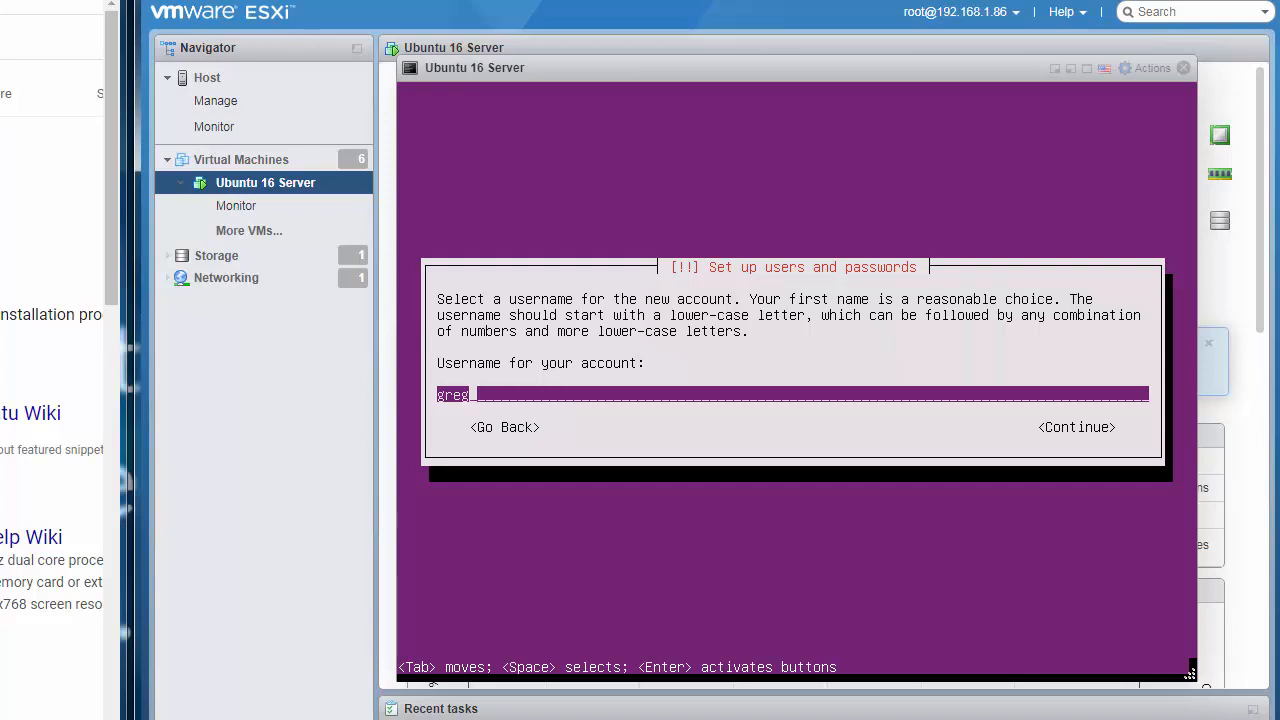
key(Tab)
key(Return)
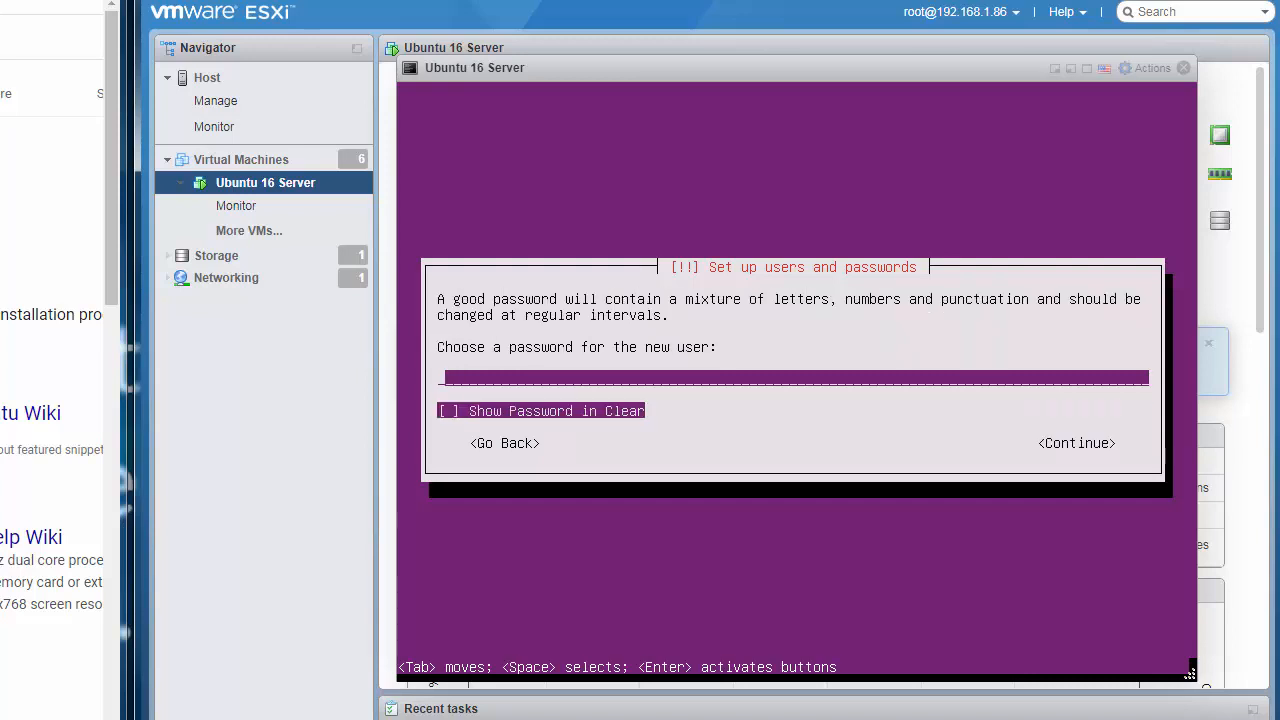
Step: Enter the new user's account password and re-enter it for verification
text(***********)
key(Return)
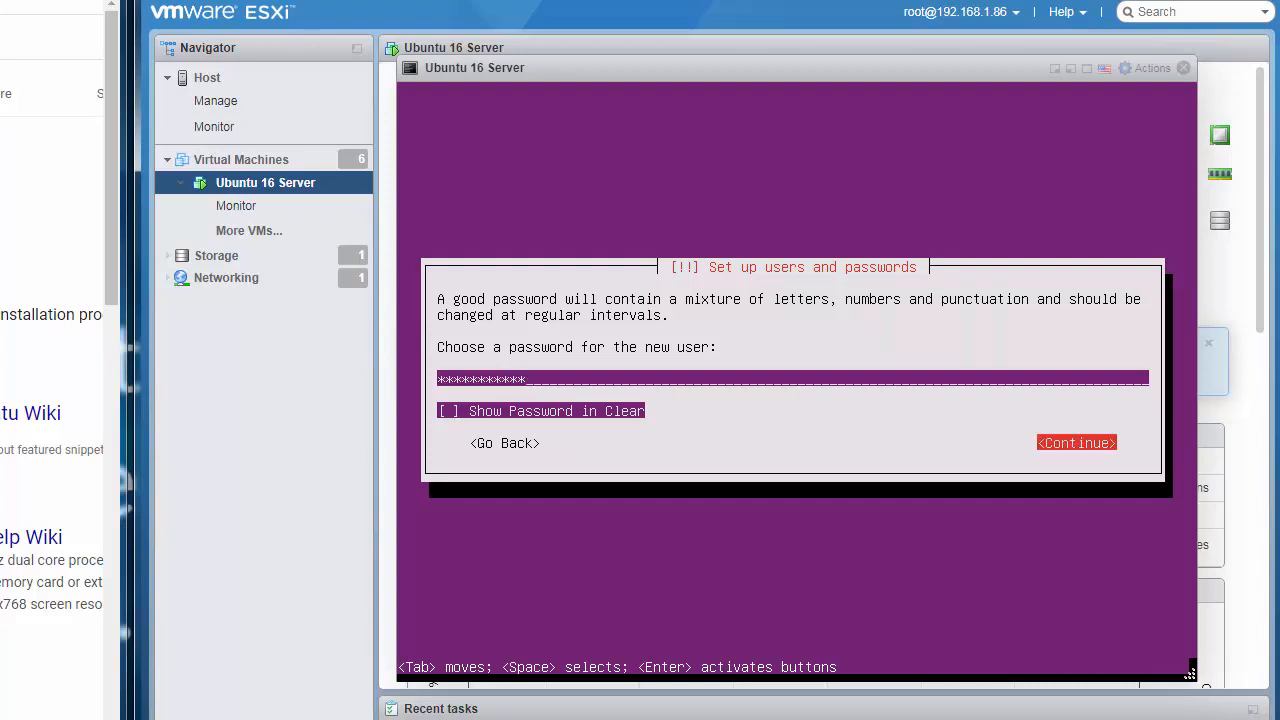
key(Return)
text(*********)
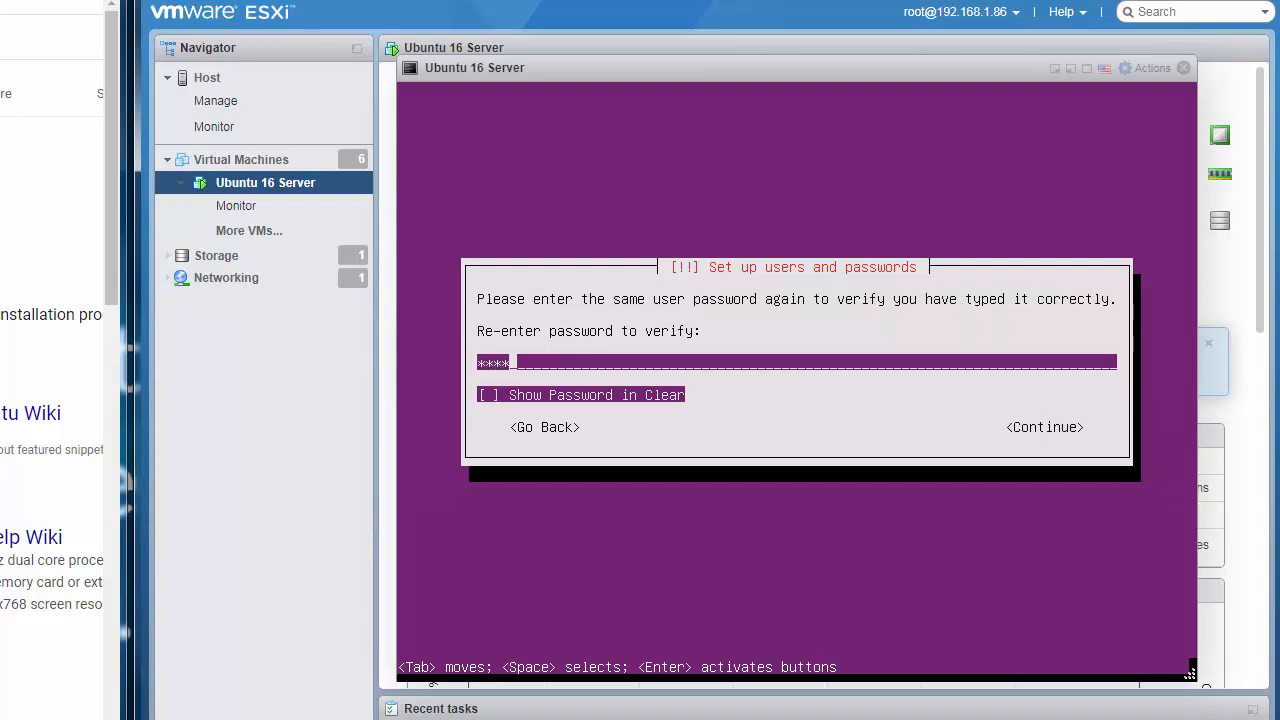
text(**)
key(Return)
key(Return)
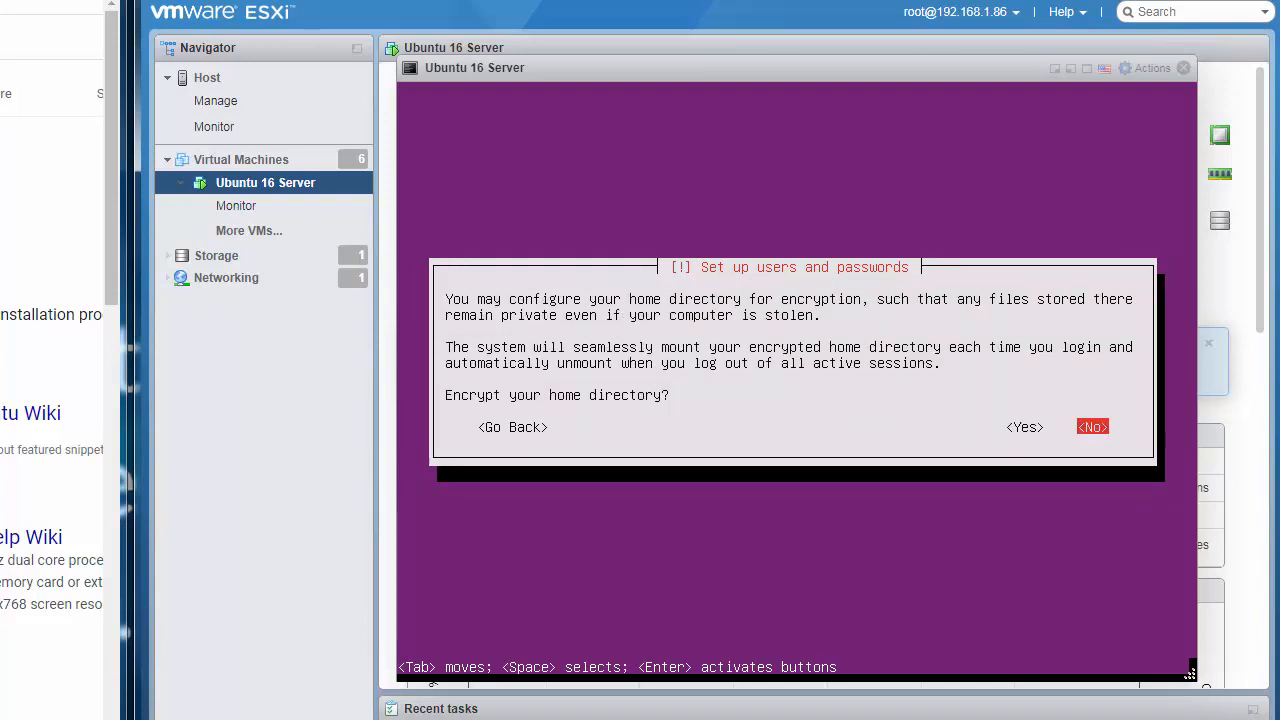
Step: Decline home directory encryption and accept America/New_York as the time zone
key(Return)
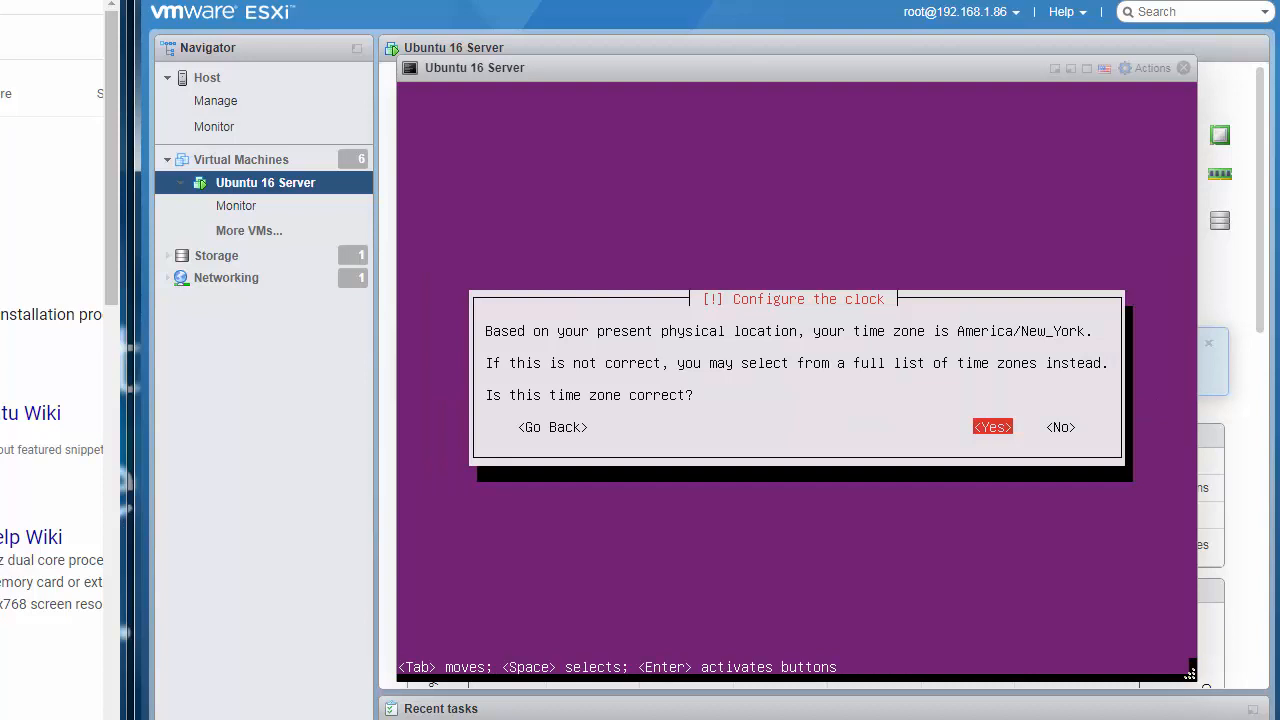
key(Return)
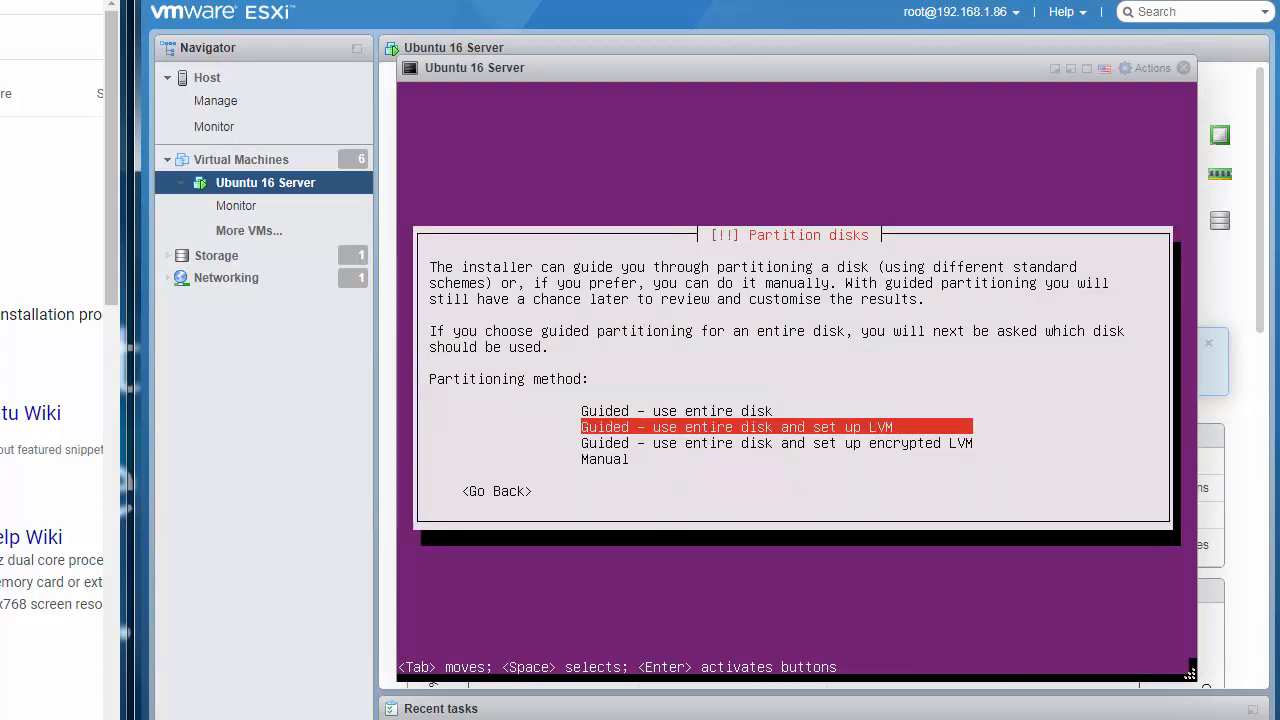
Step: Partition the entire SCSI33 (sda) virtual disk with guided LVM, using 16.4 GB of the volume group, and write the changes to disk
key(Return)
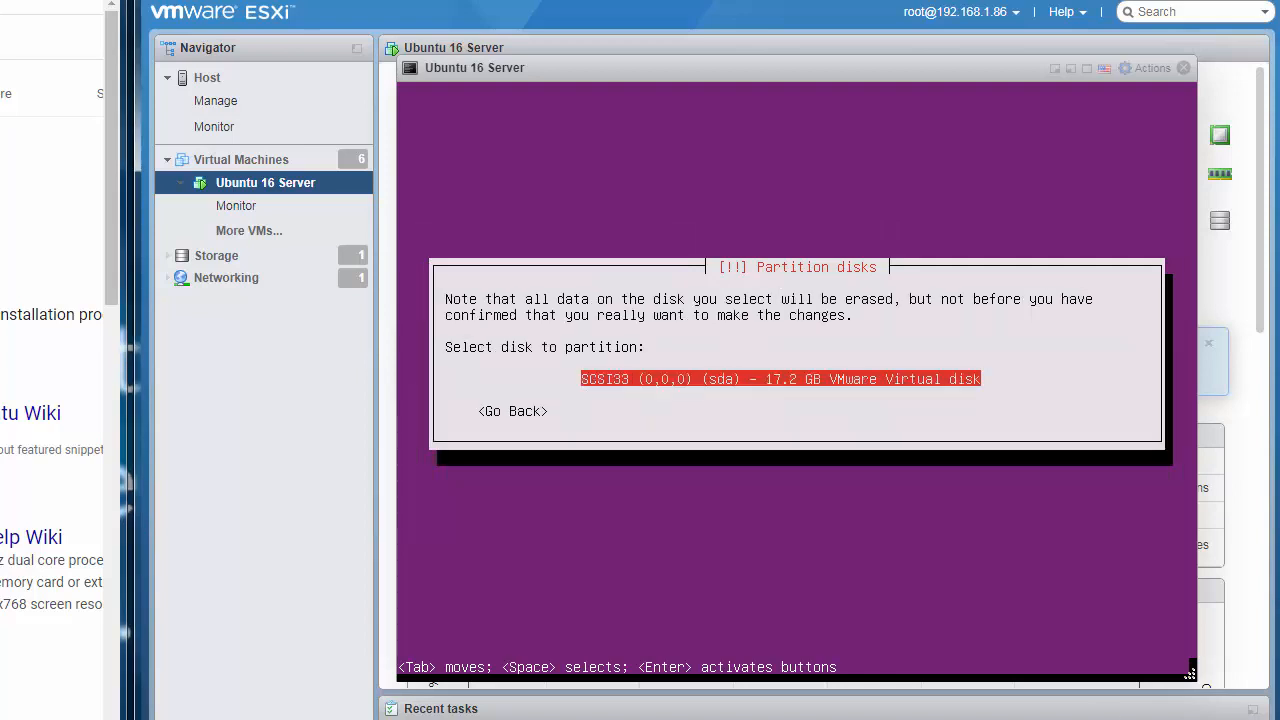
key(Return)
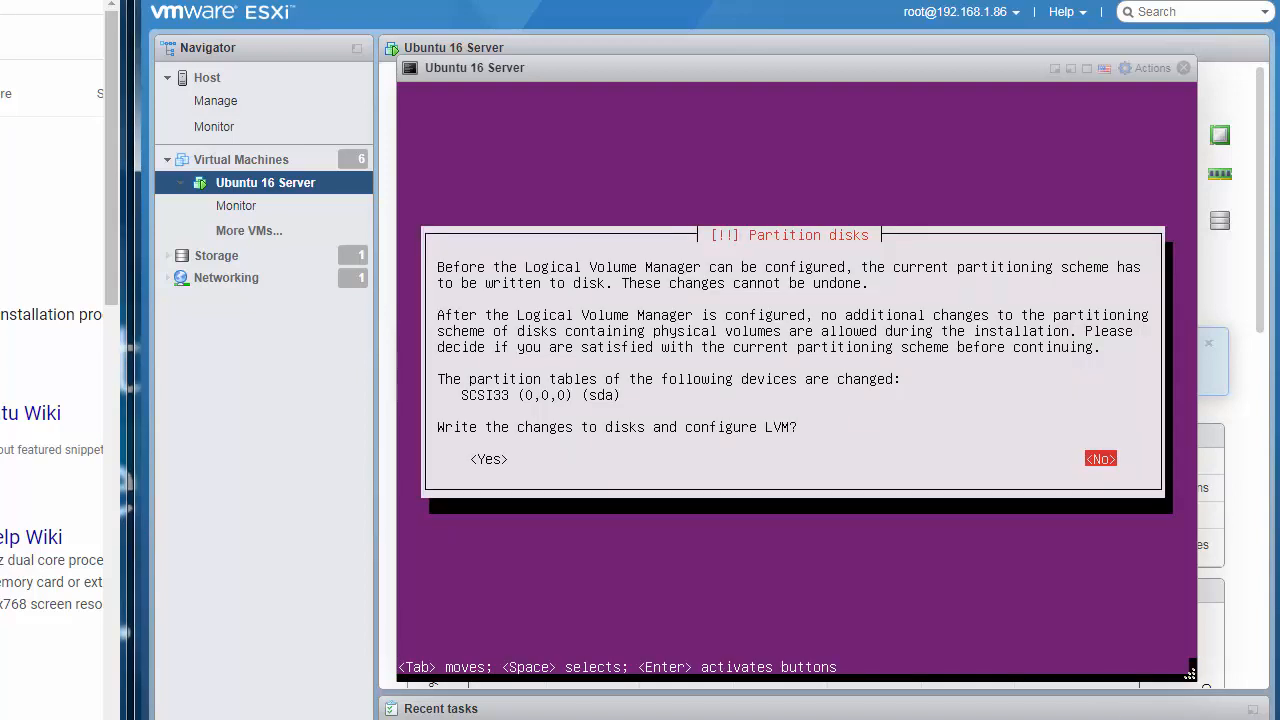
key(Tab)
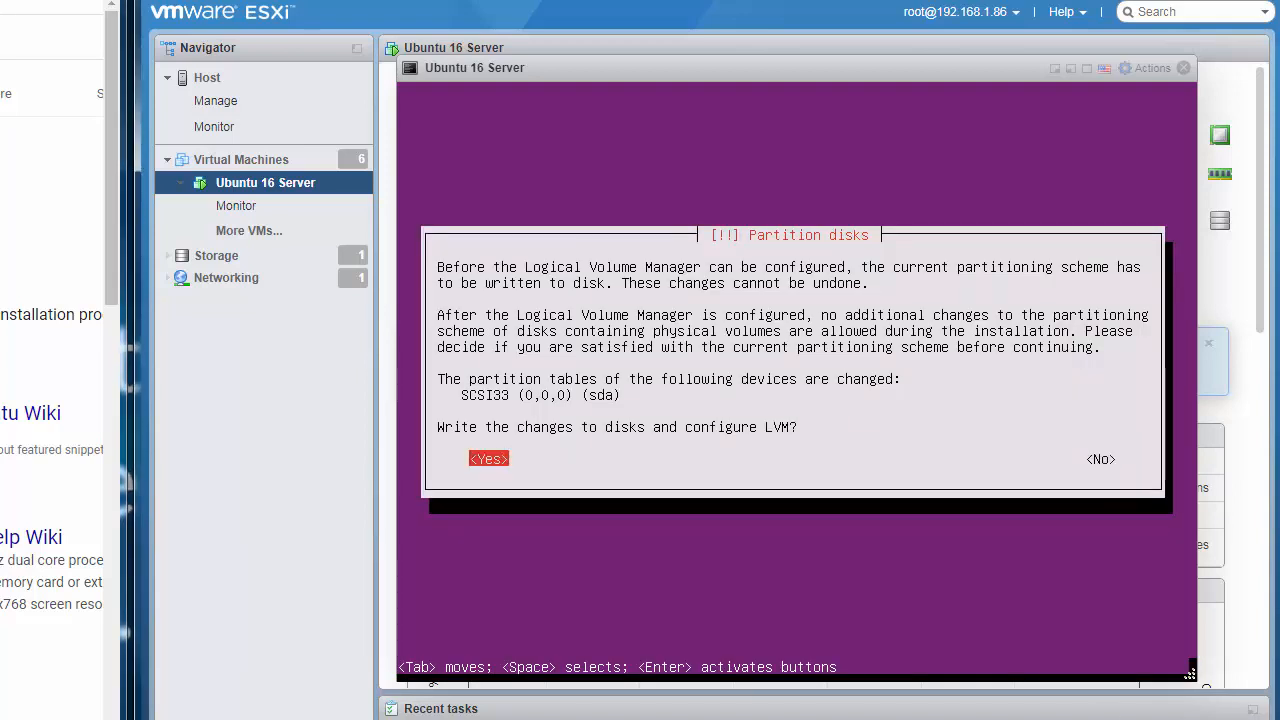
key(Return)
key(Tab)
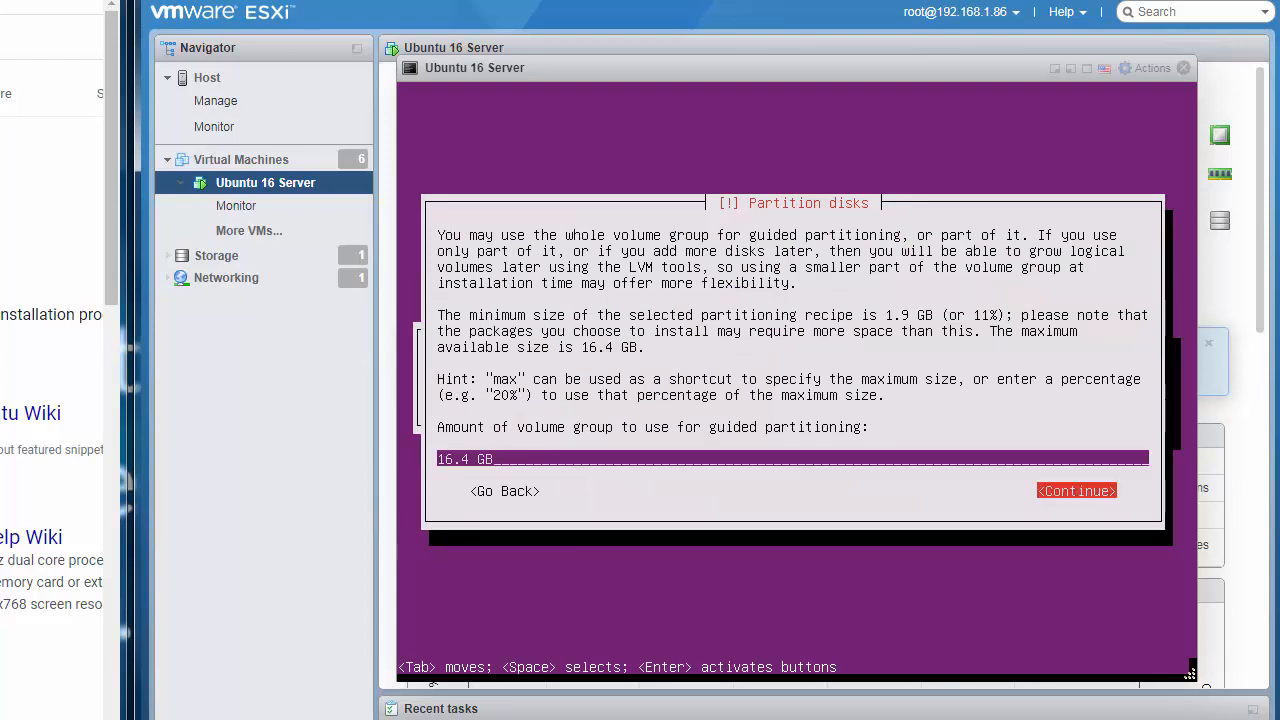
key(Return)
key(Tab)
key(Return)
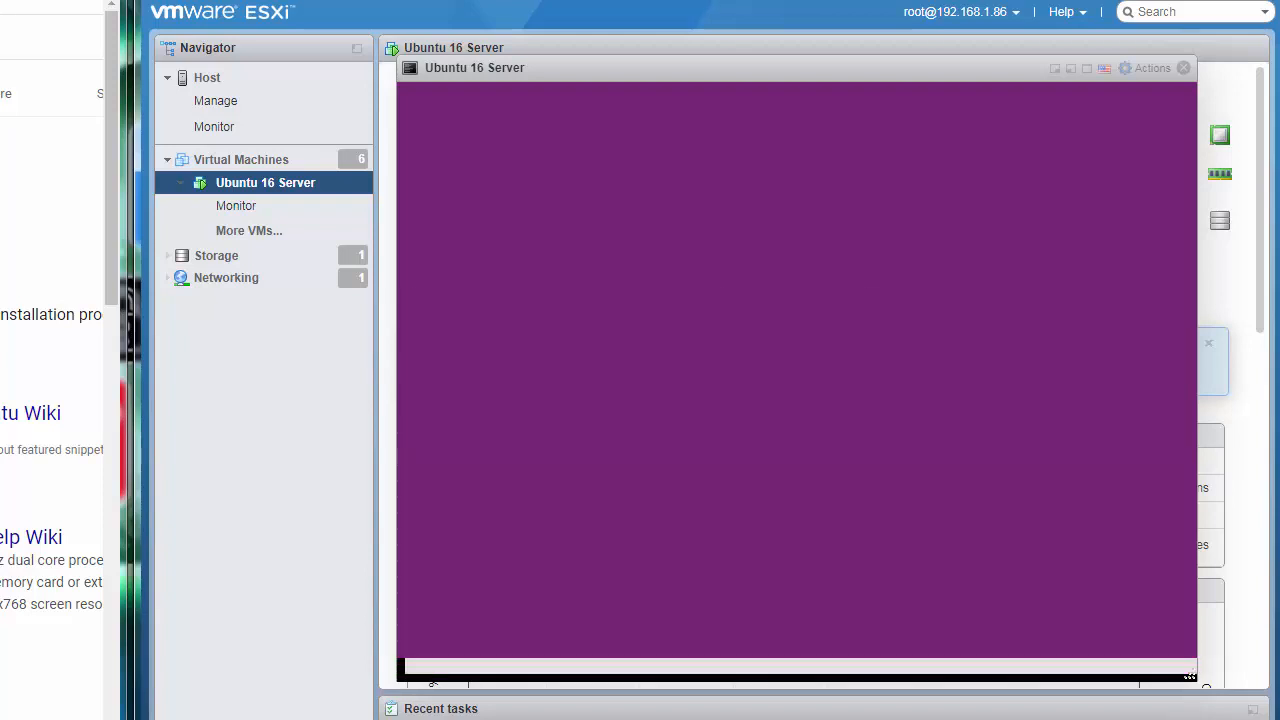
Step: Leave the HTTP proxy blank and choose No automatic updates for managing upgrades
key(Tab)
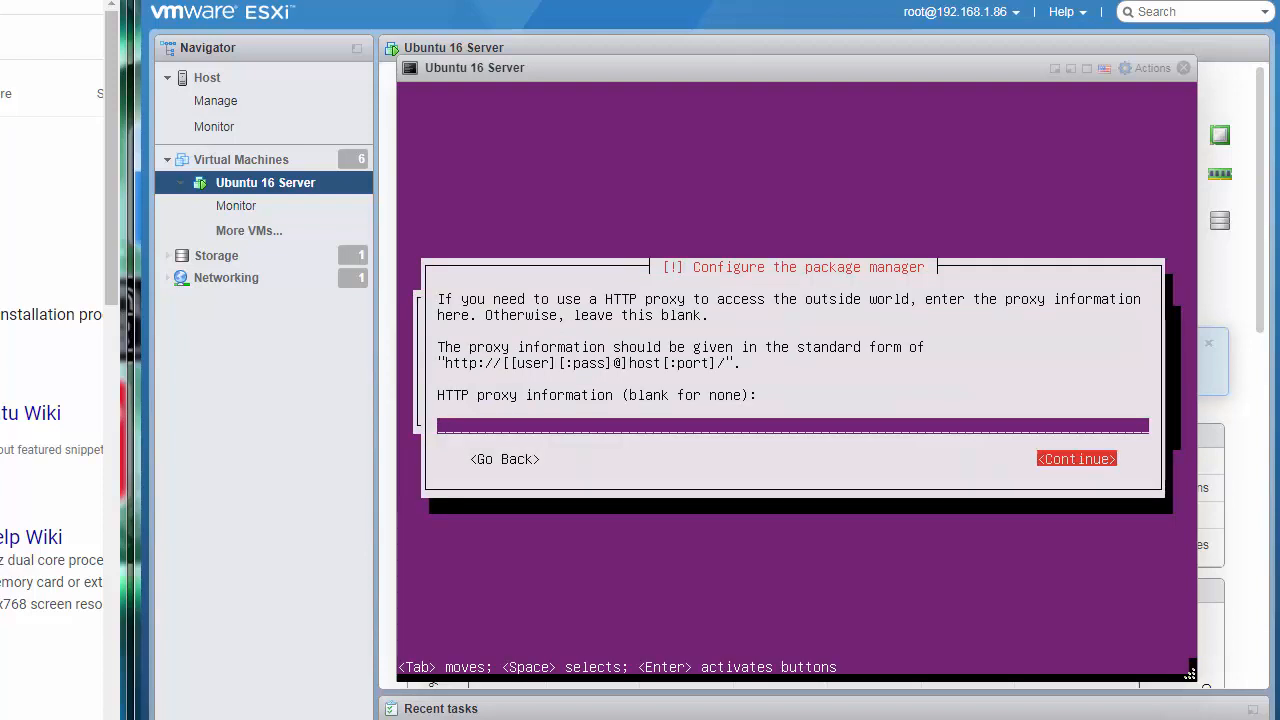
key(Return)
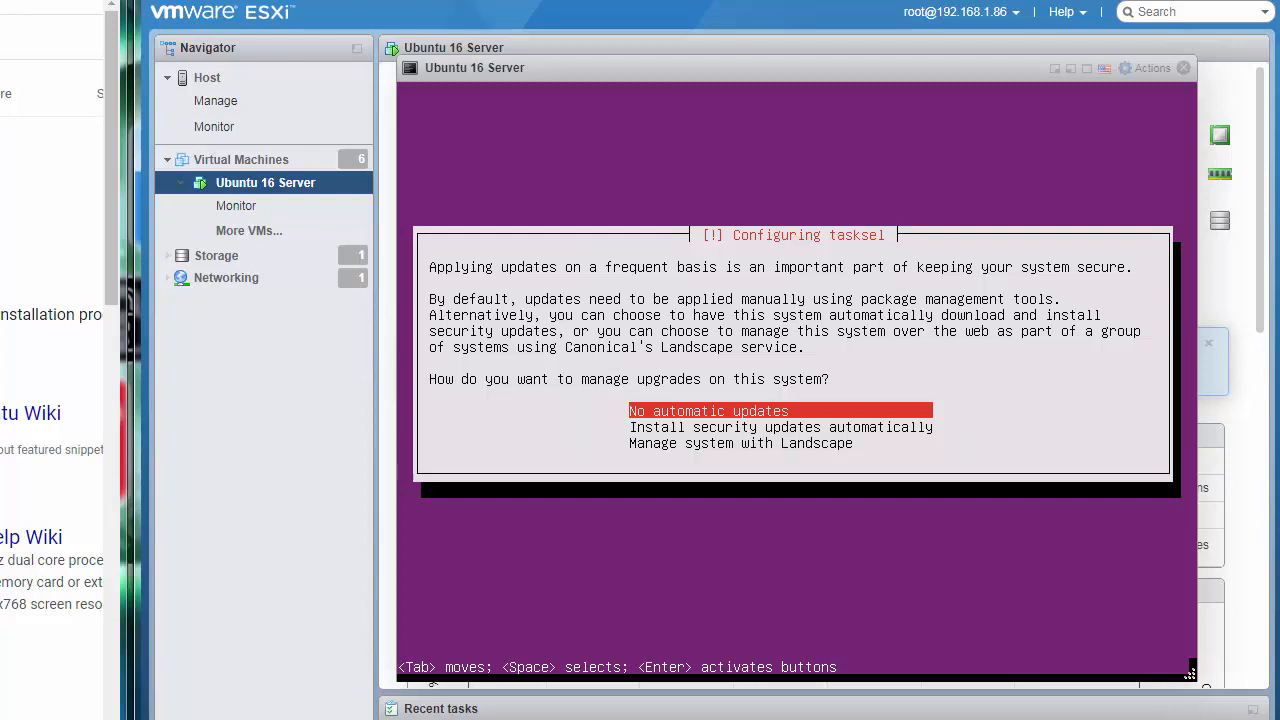
key(Return)
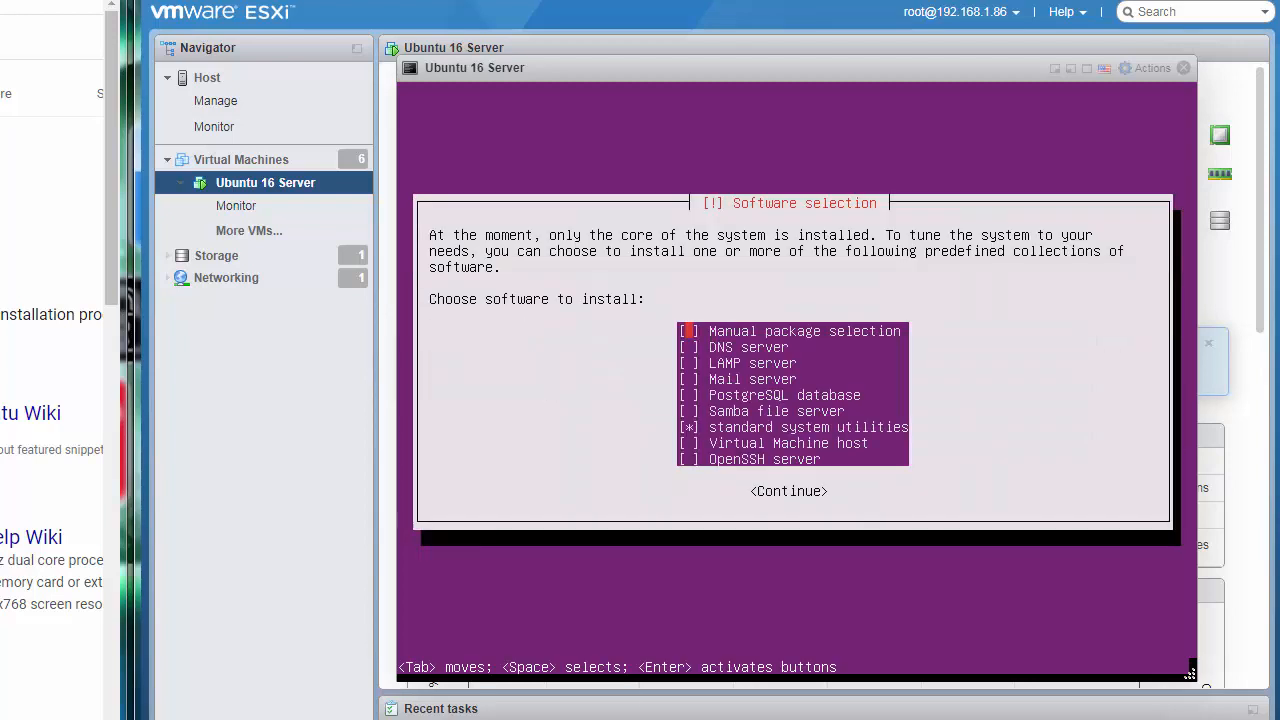
Step: Go through the software collections to OpenSSH server, confirm the selection, and install the GRUB boot loader to the master boot record
key(Down)
key(Down)
key(Down)
key(Down)
key(Down)
key(Down)
key(Down)
key(Down)
key(Up)
key(Down)
key(Tab)
key(Return)
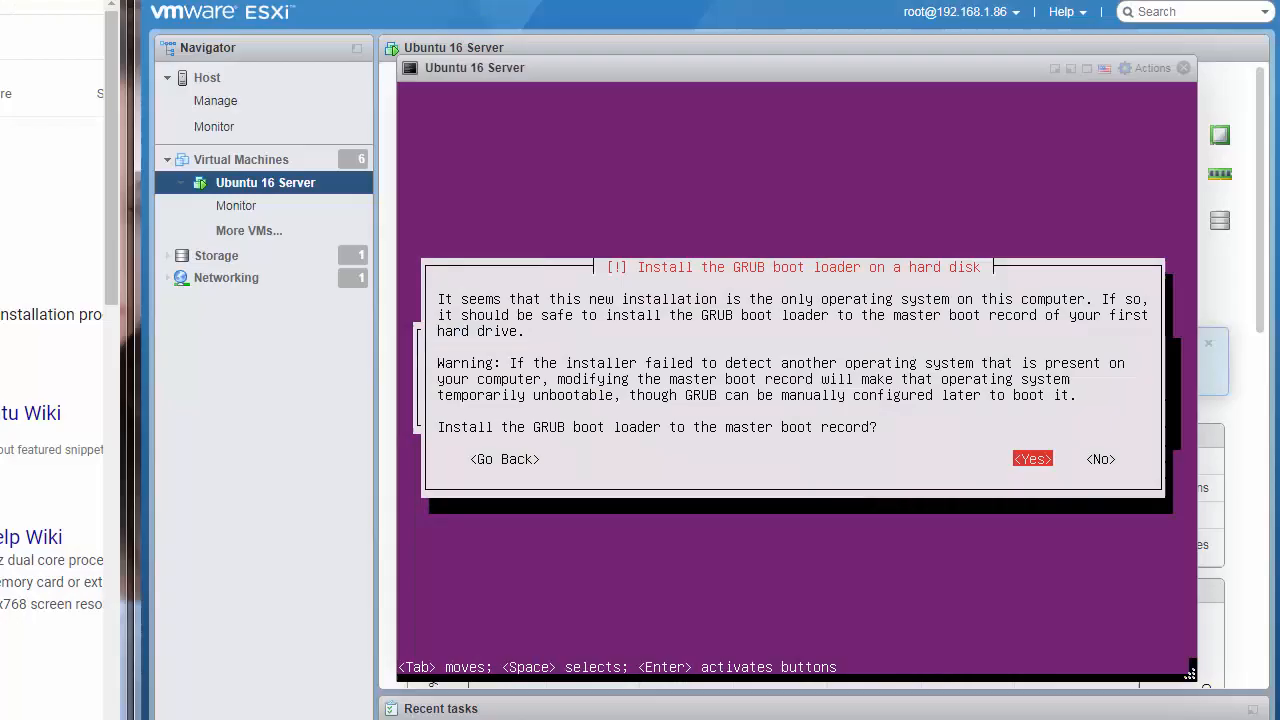
key(Return)
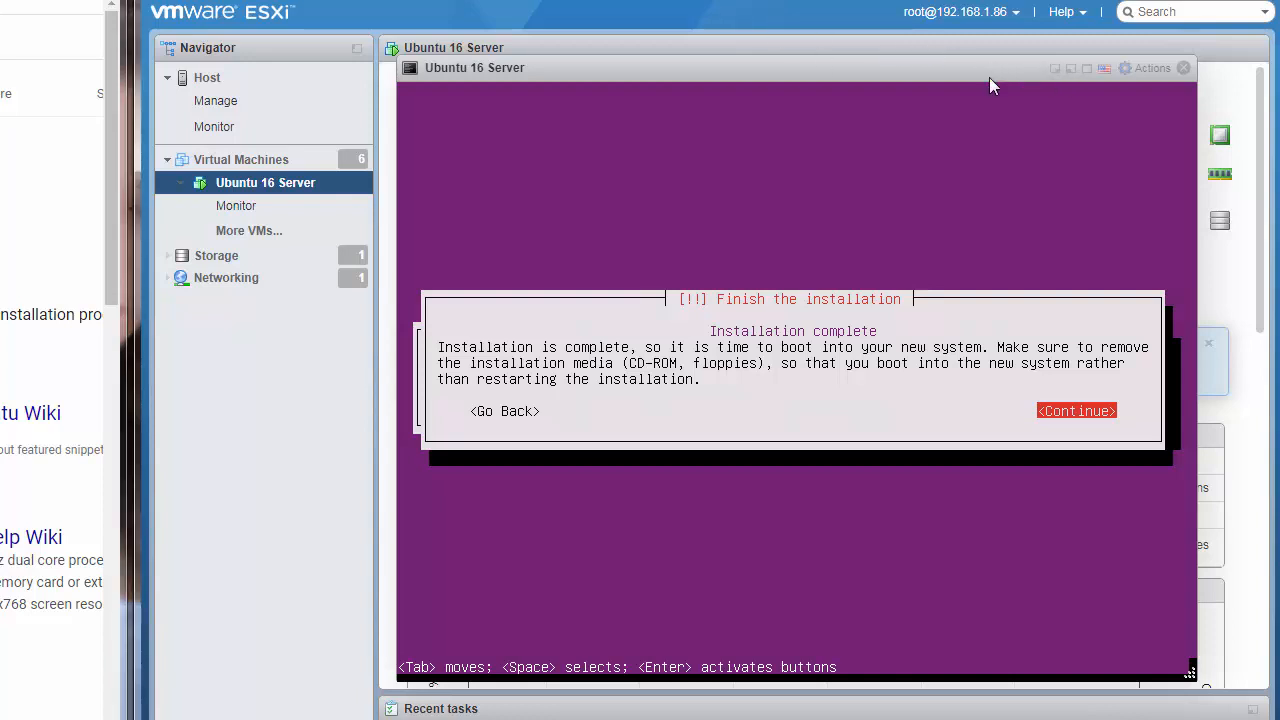
Step: Switch CD/DVD Drive 1 of the virtual machine from the datastore ISO to Host device and save the settings
drag(990, 69, 998, 144)
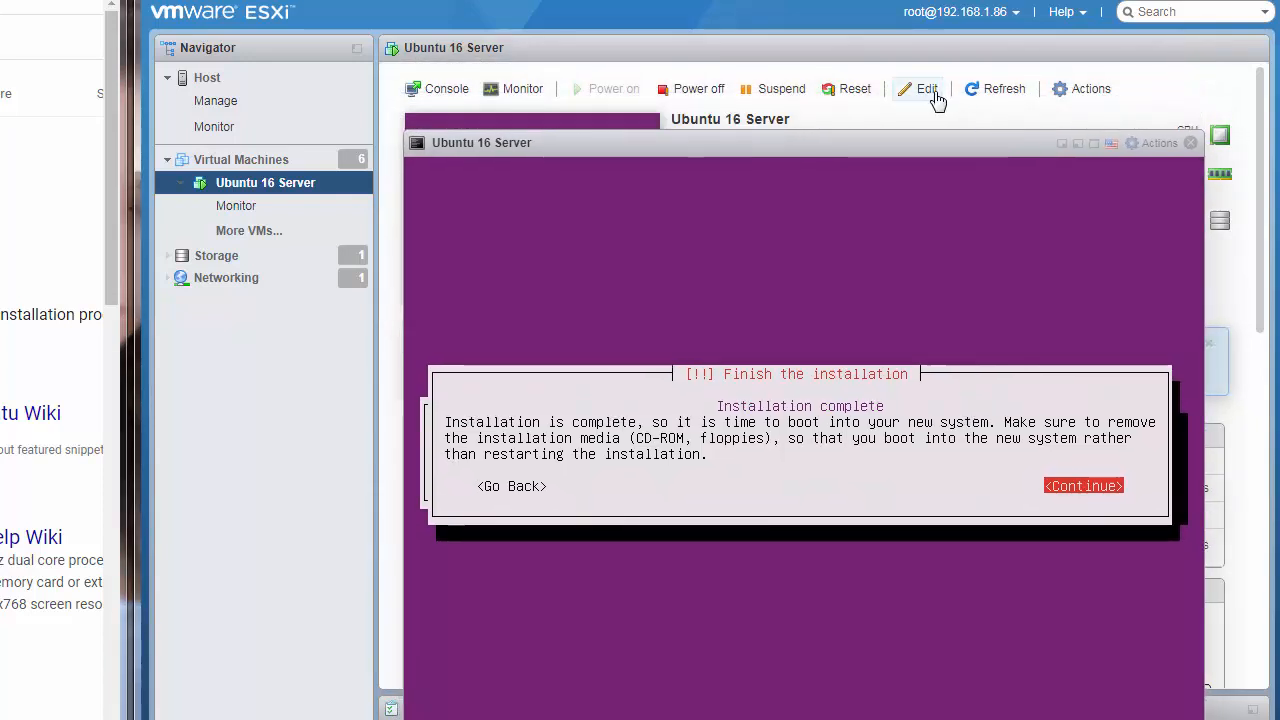
click(927, 90)
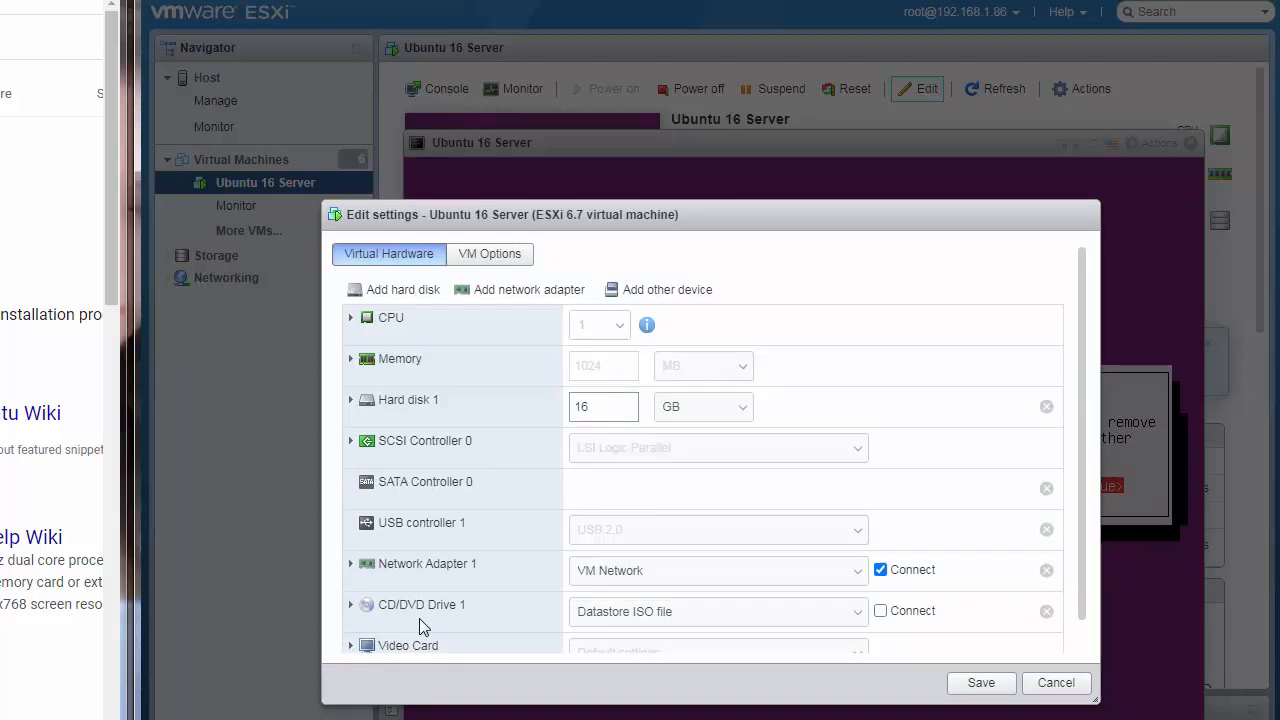
click(818, 617)
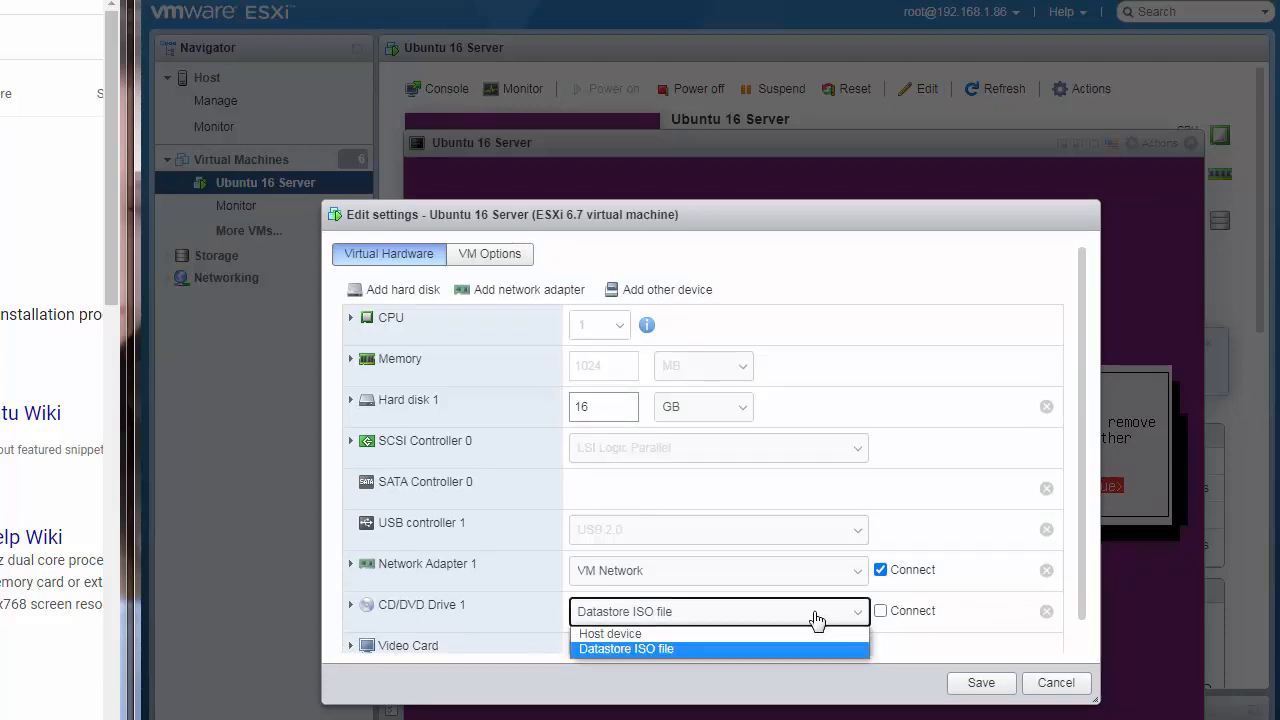
click(680, 634)
click(979, 683)
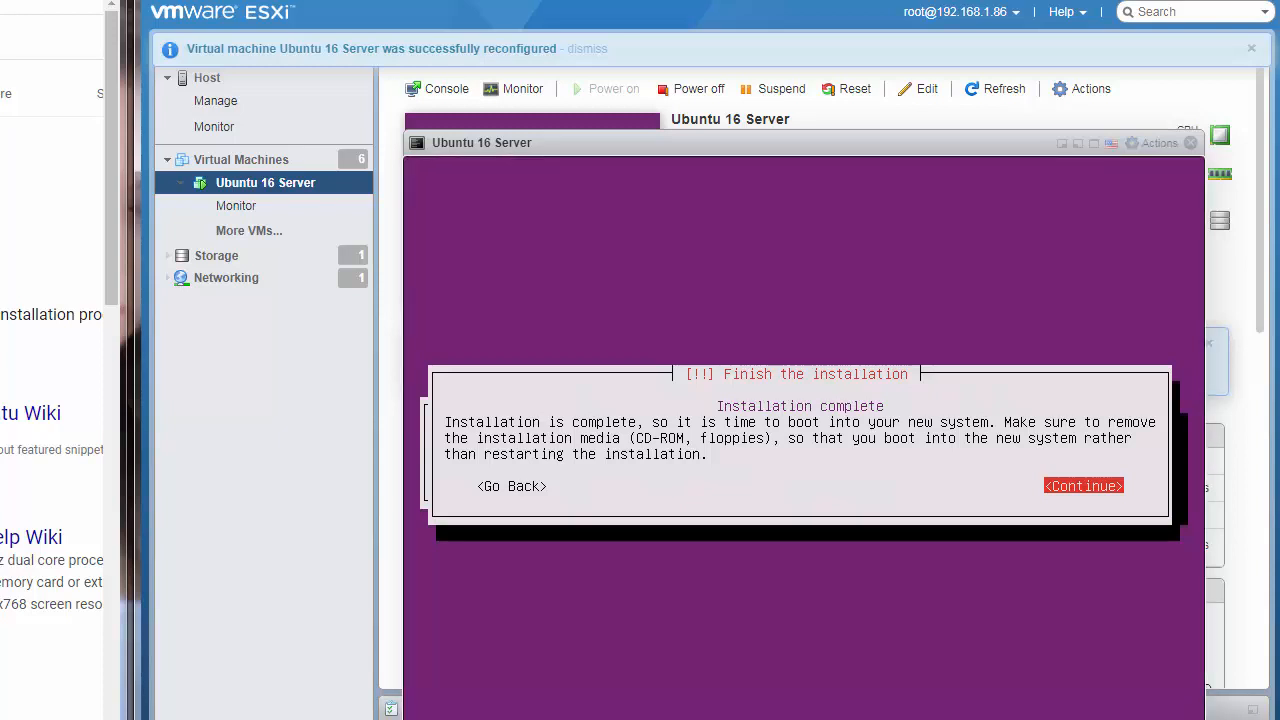
Step: Finish the installation by booting into the new system and enter the account's username at the login prompt
key(Return)
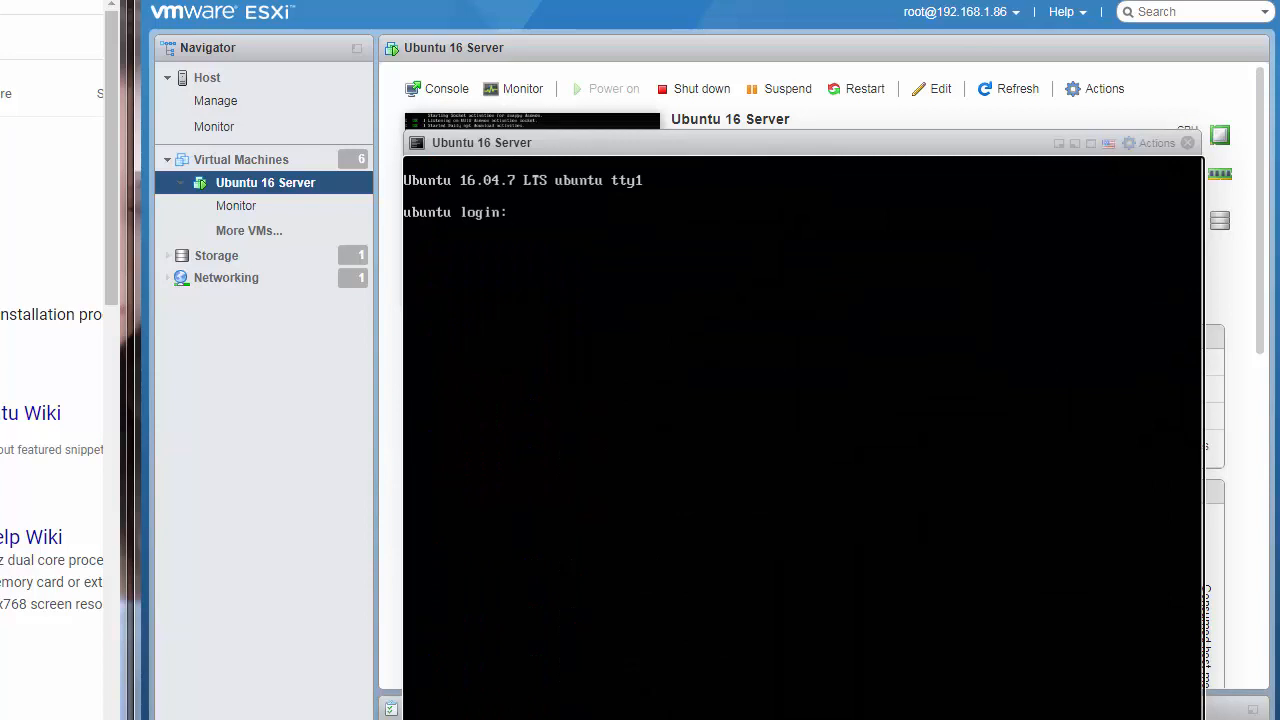
text(greg)
key(Return)
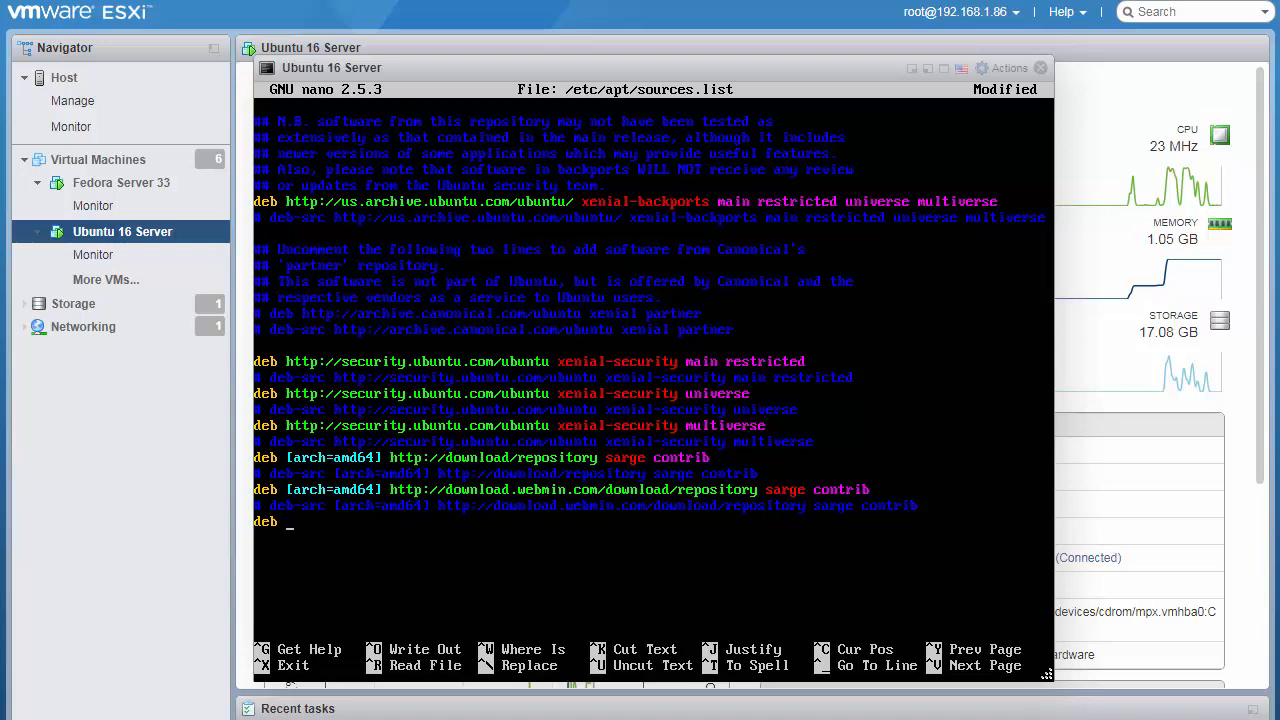
text(http://download.webmin.com/)
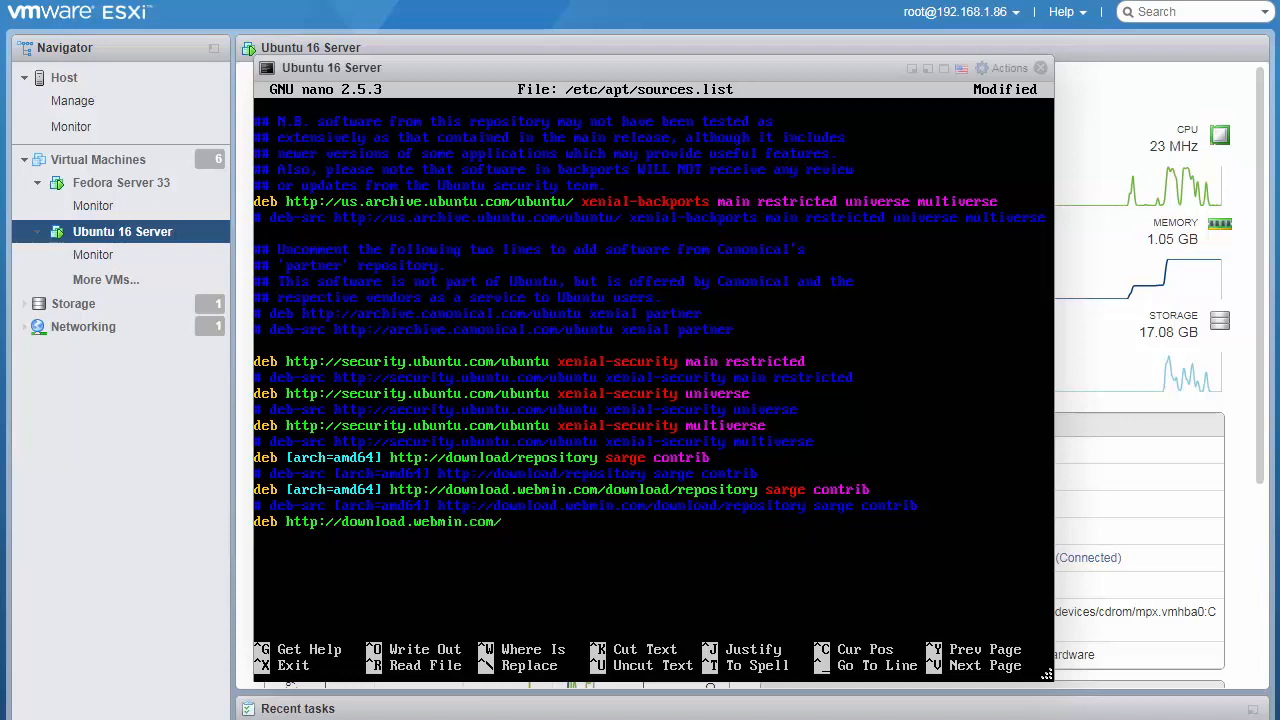
text(download/repository)
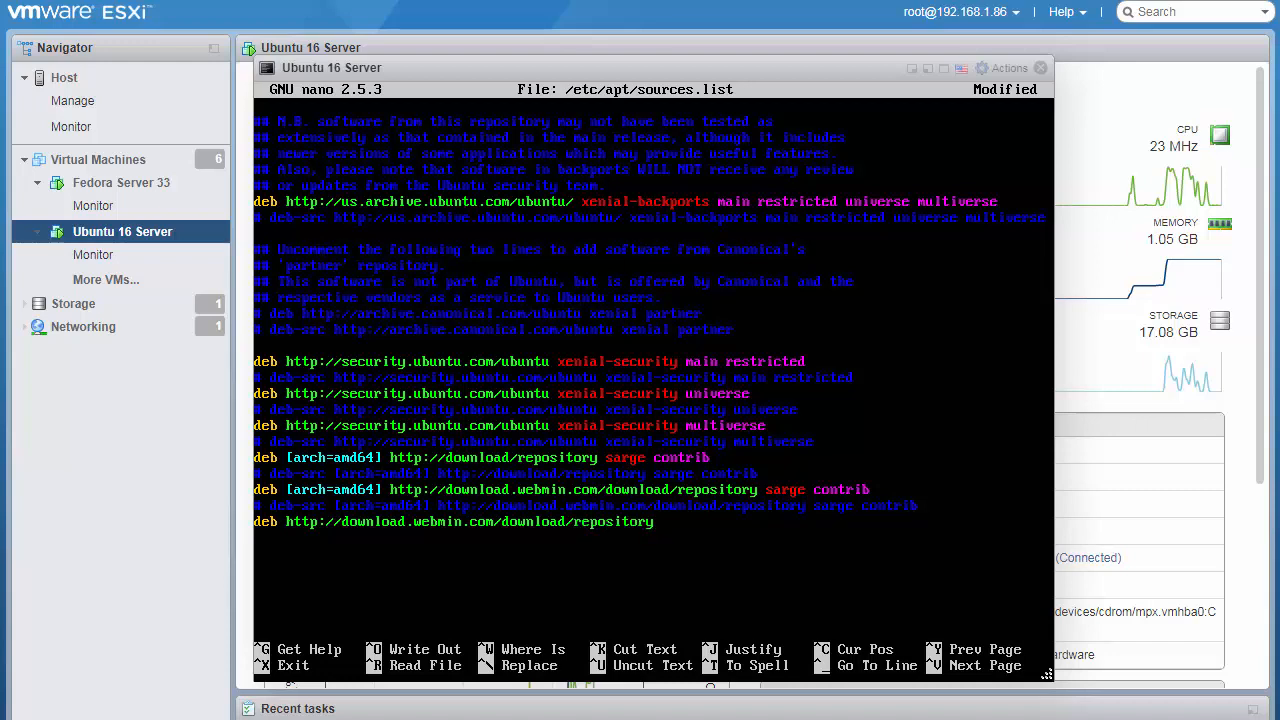
text( sarge contrib)
key(ctrl+o)
key(Return)
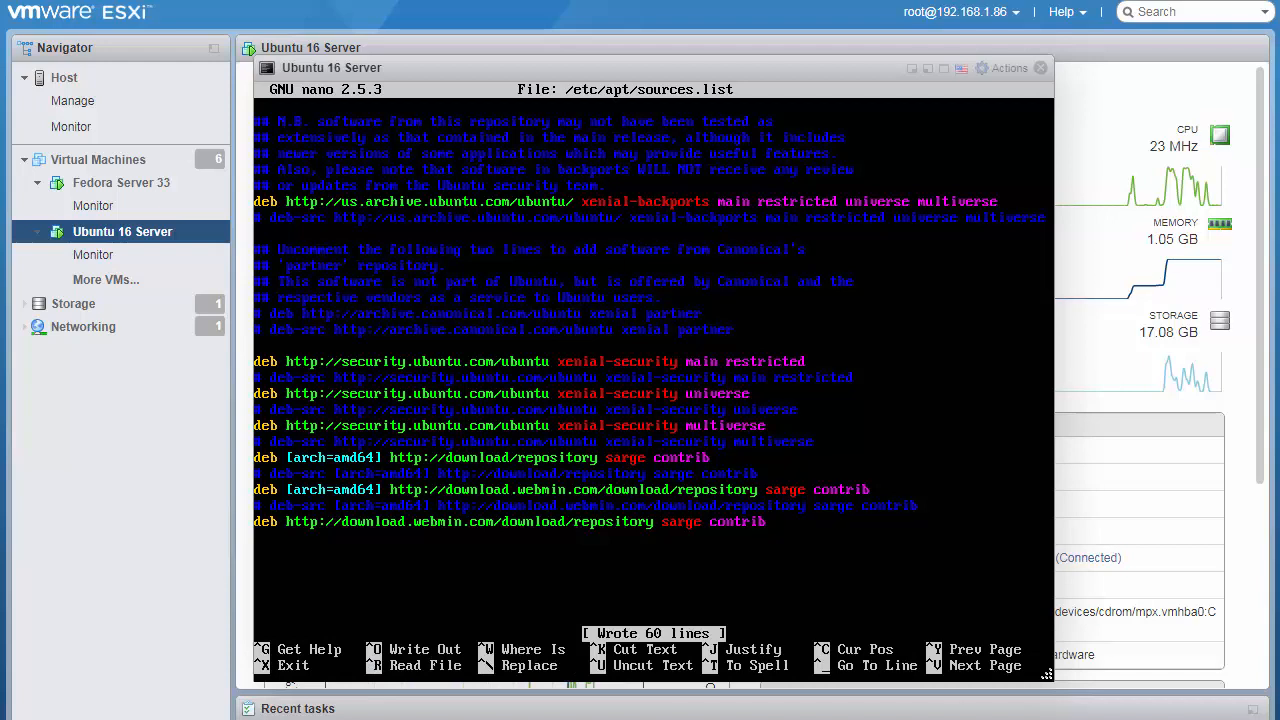
key(ctrl+x)
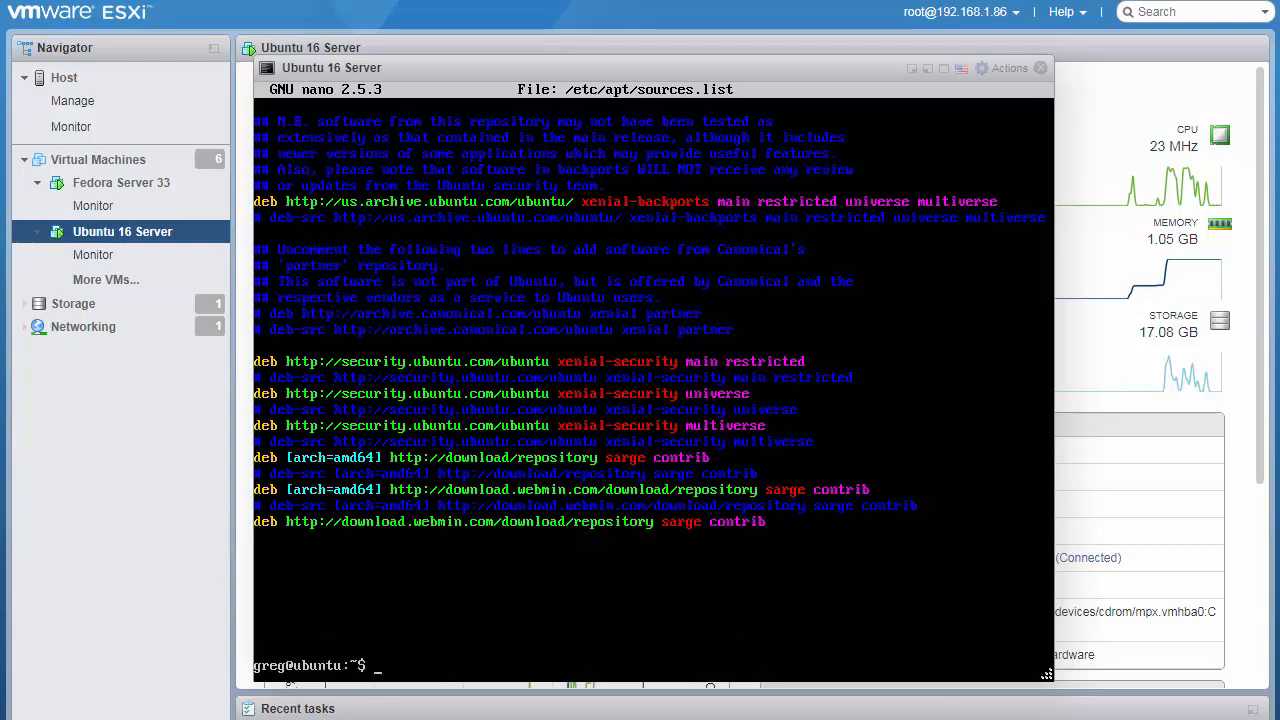
key(ctrl+l)
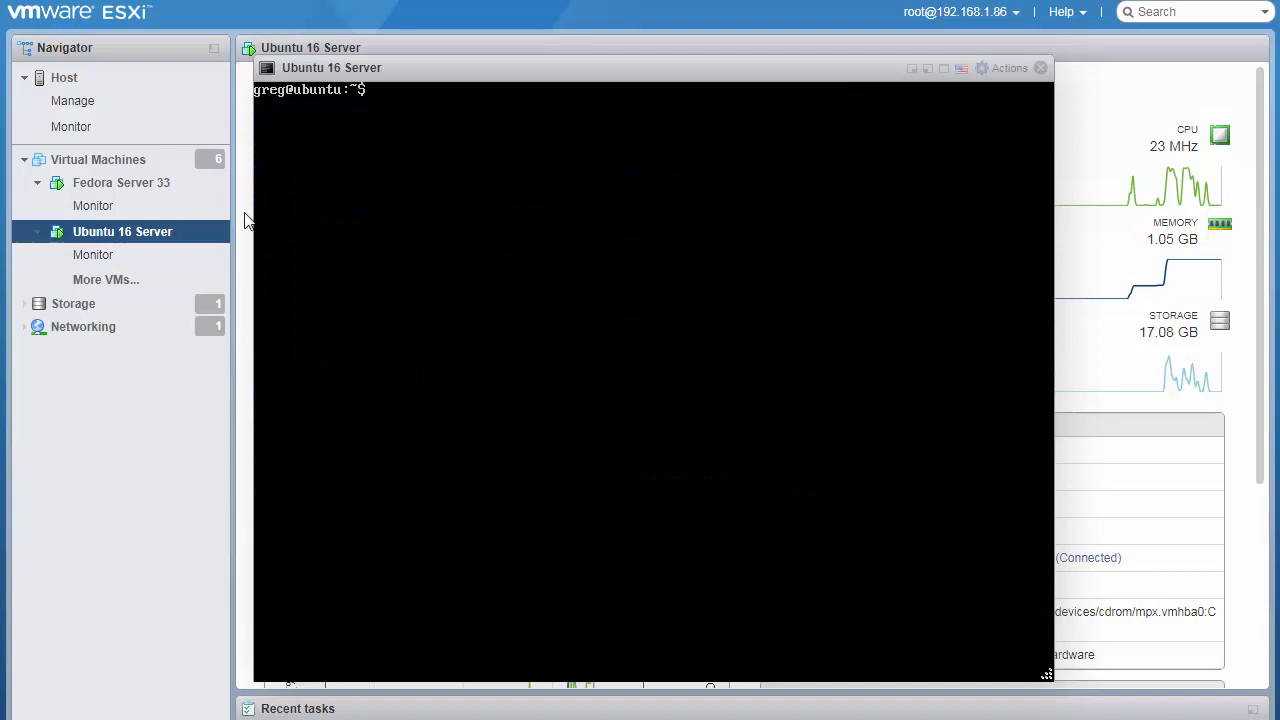
text(wget http://www.webmin.com)
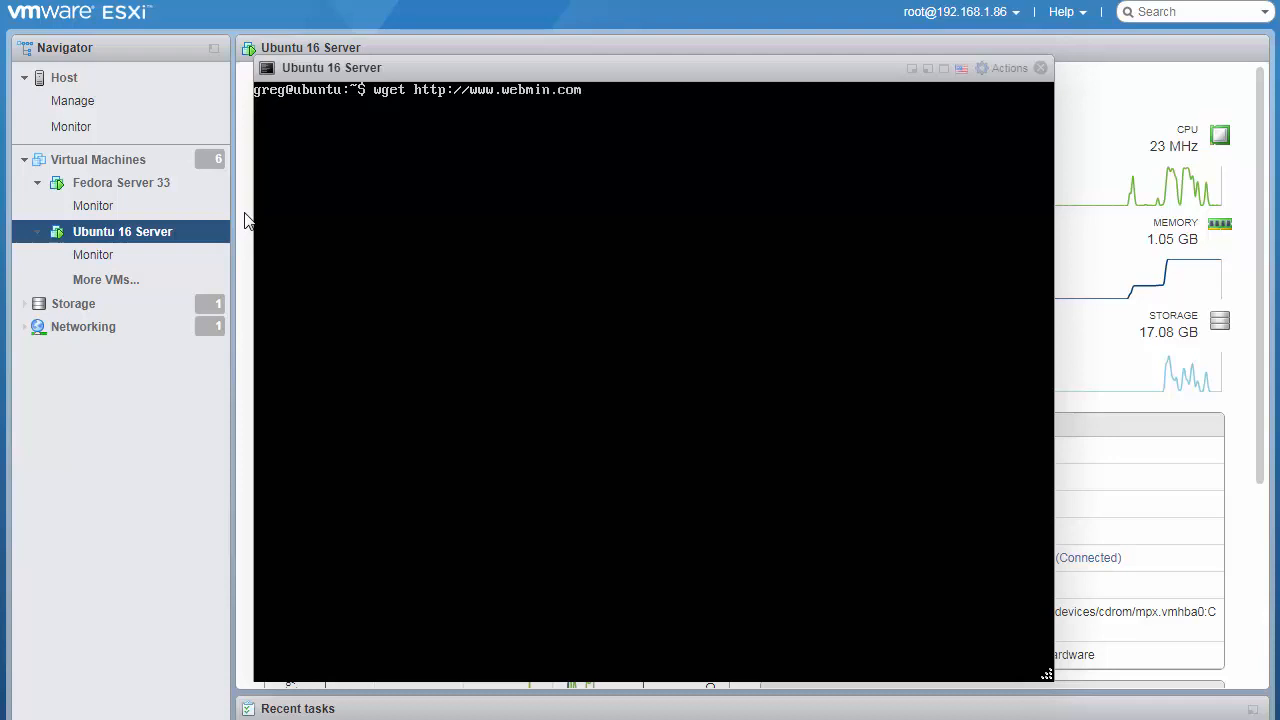
text(/jcameron-key.asc)
key(Return)
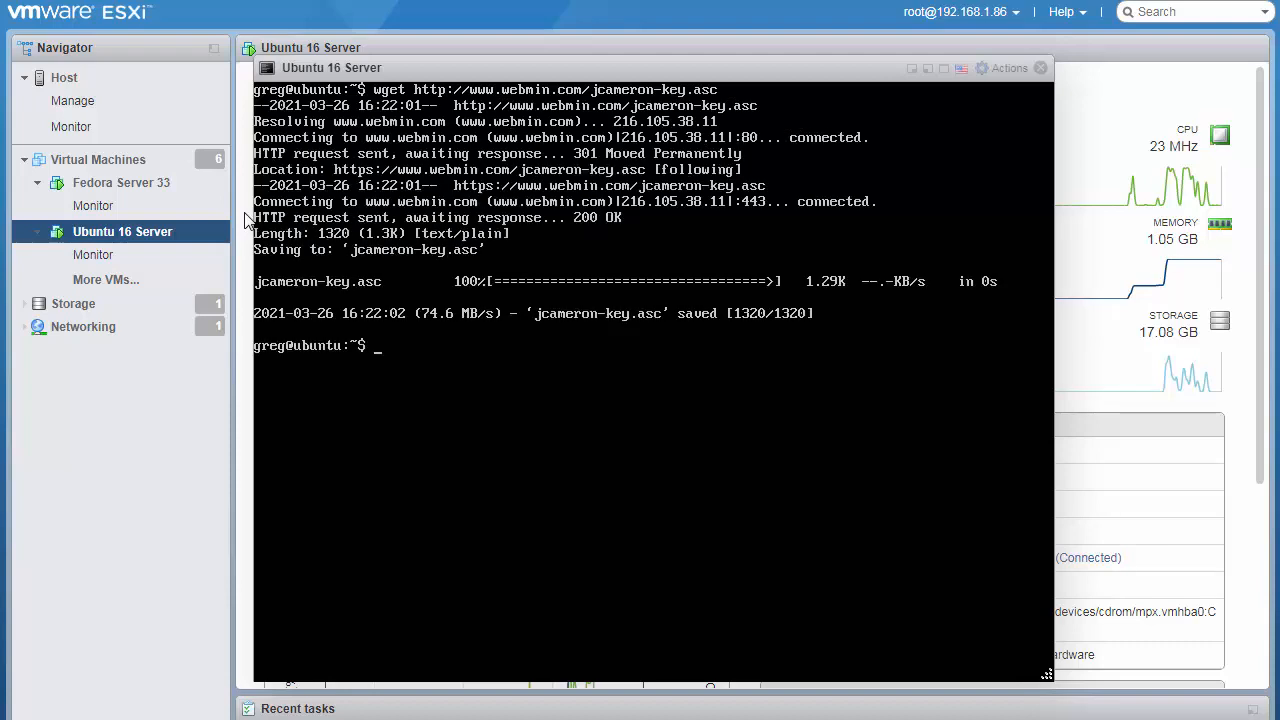
Step: Add the downloaded Webmin signing key to apt with sudo apt-key add jcameron-key.asc
text(sudo apt-key add ja)
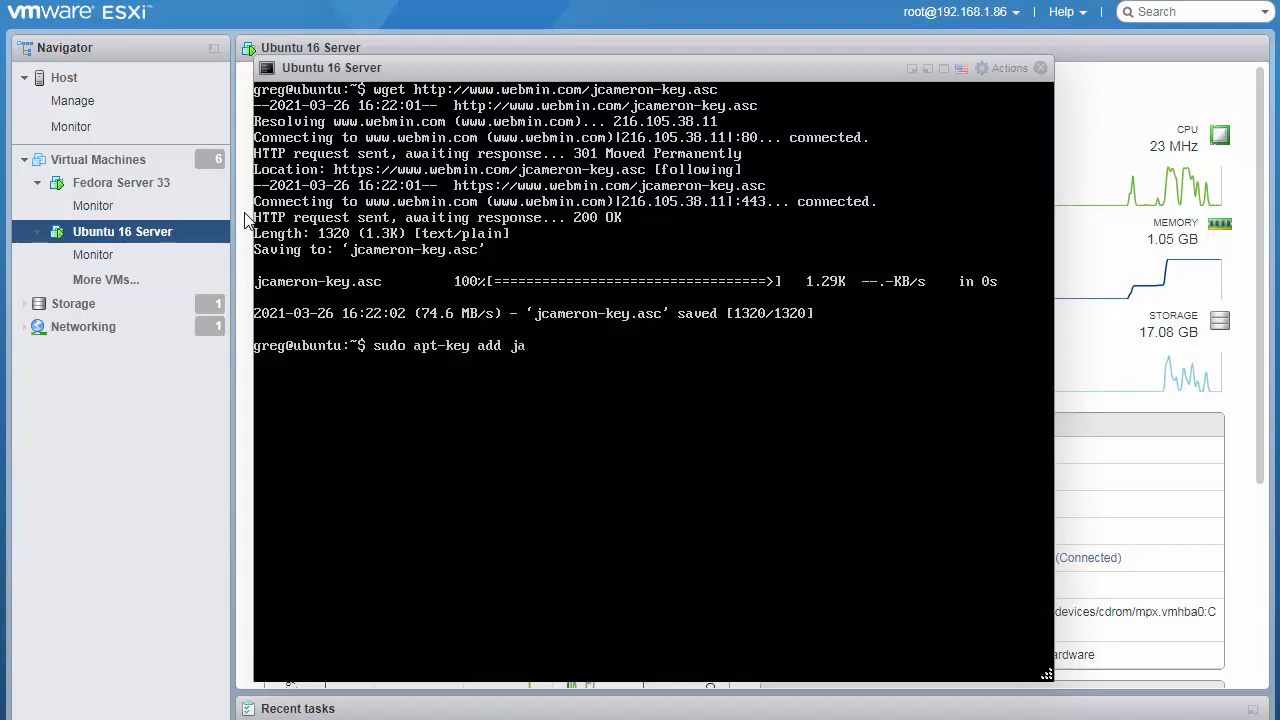
key(BackSpace)
text(cameron-key.asc)
key(Return)
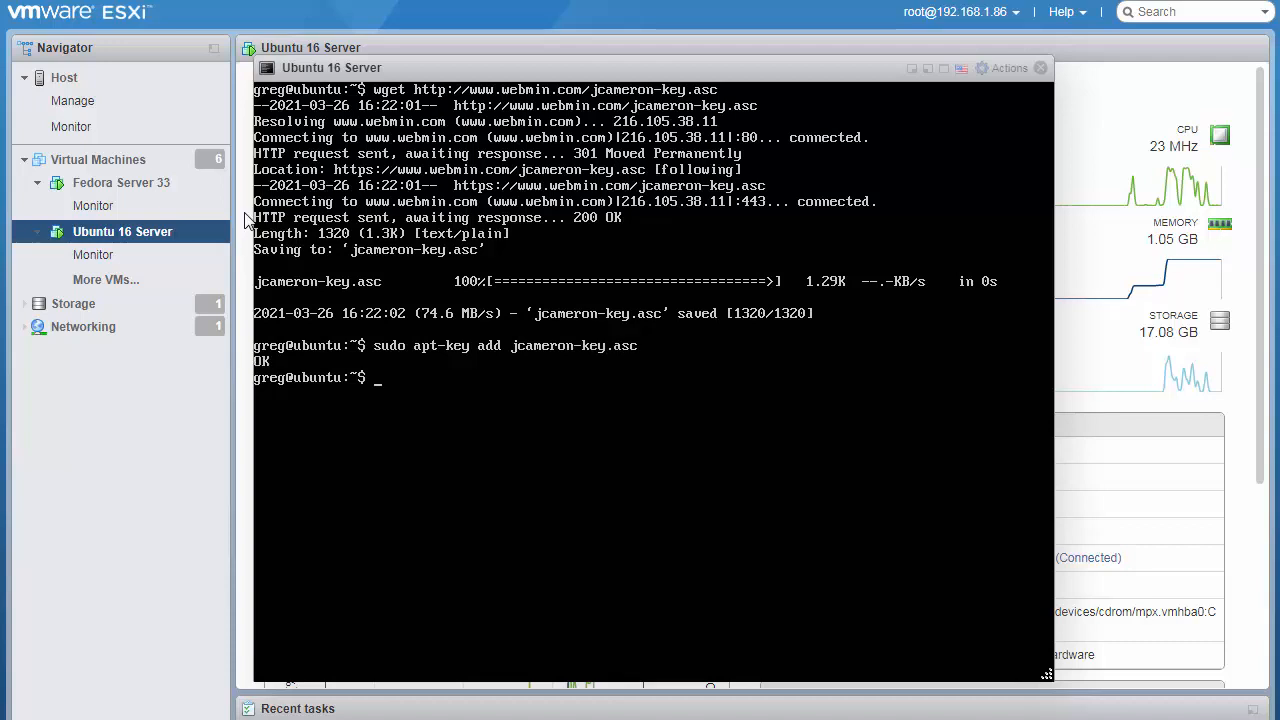
Step: Refresh the package lists with sudo apt update
text(sudo update)
key(Return)
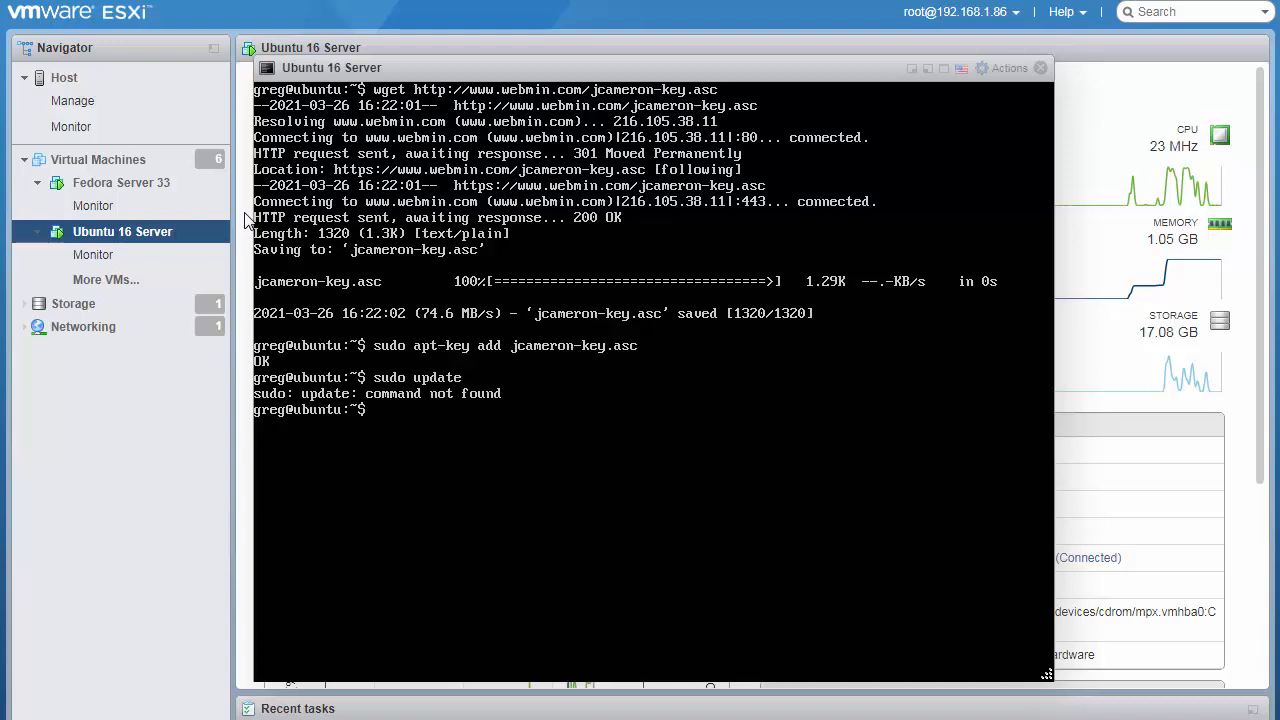
text(asu)
key(BackSpace)
key(Up)
key(Right)
text(apt)
key(BackSpace)
key(Return)
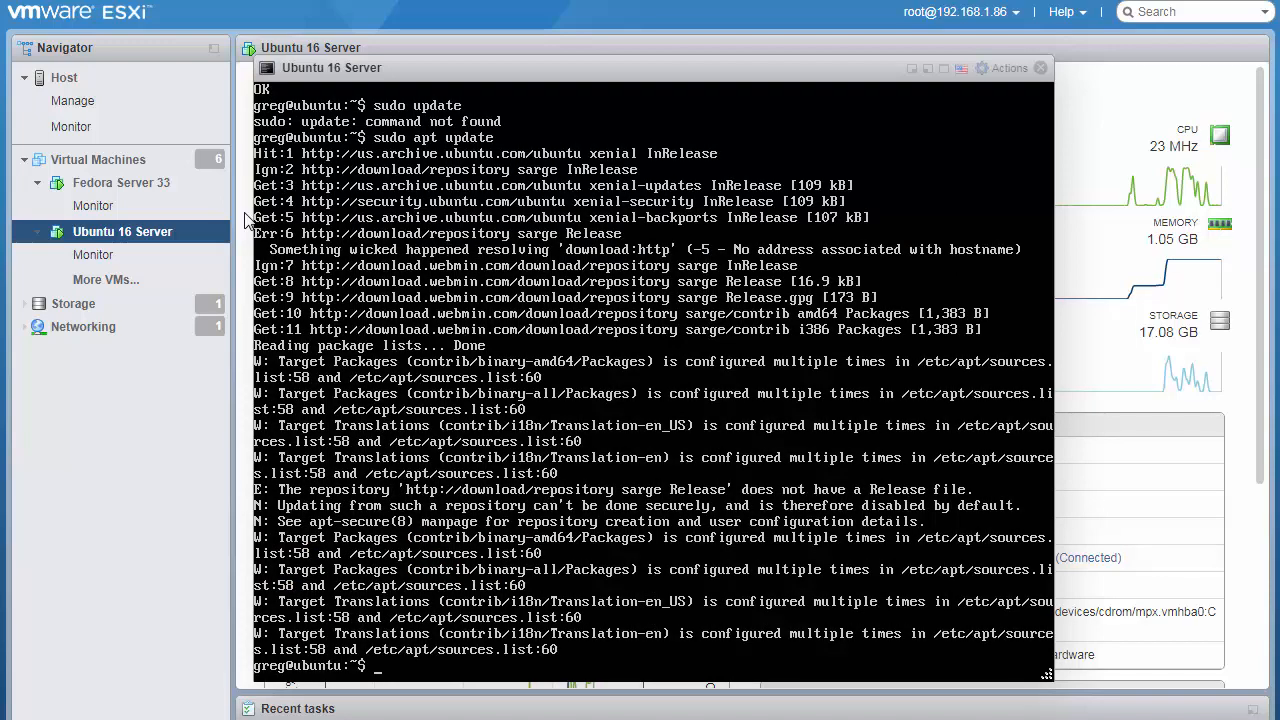
Step: Install Webmin with sudo apt install webmin and agree to continue with the additional packages
text(sudo apt install webmin)
key(Return)
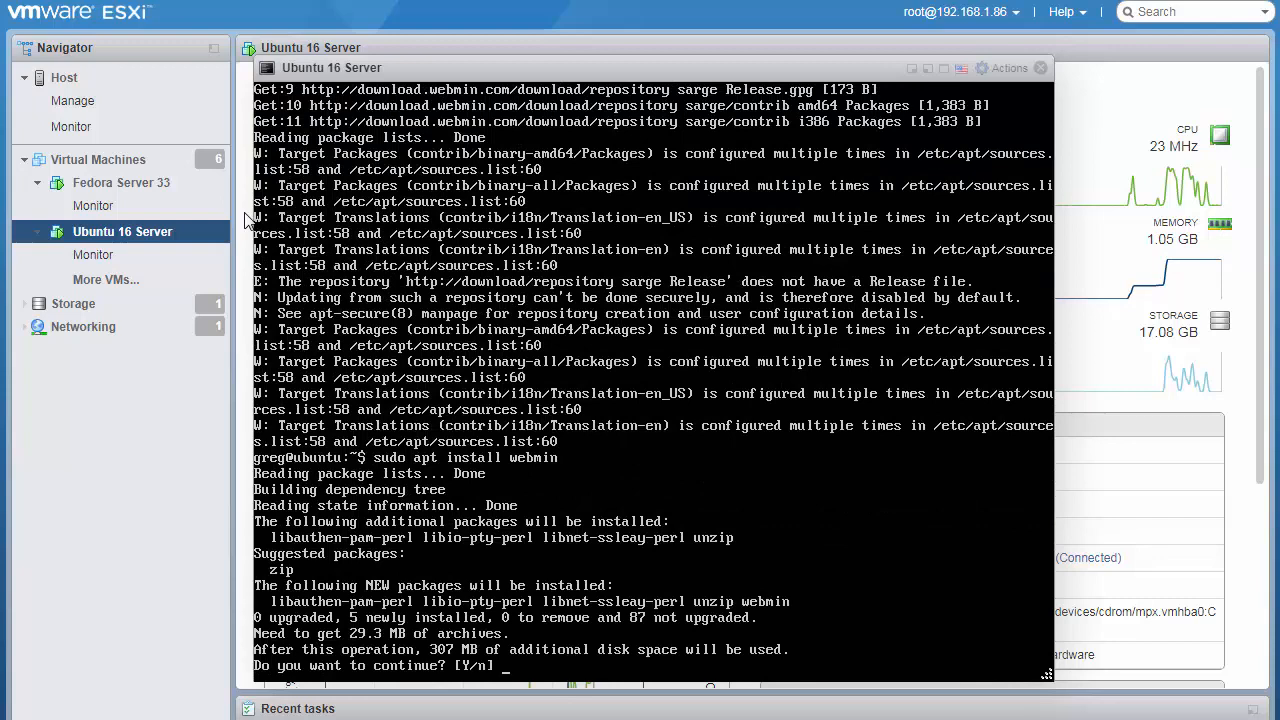
text(y)
key(Return)
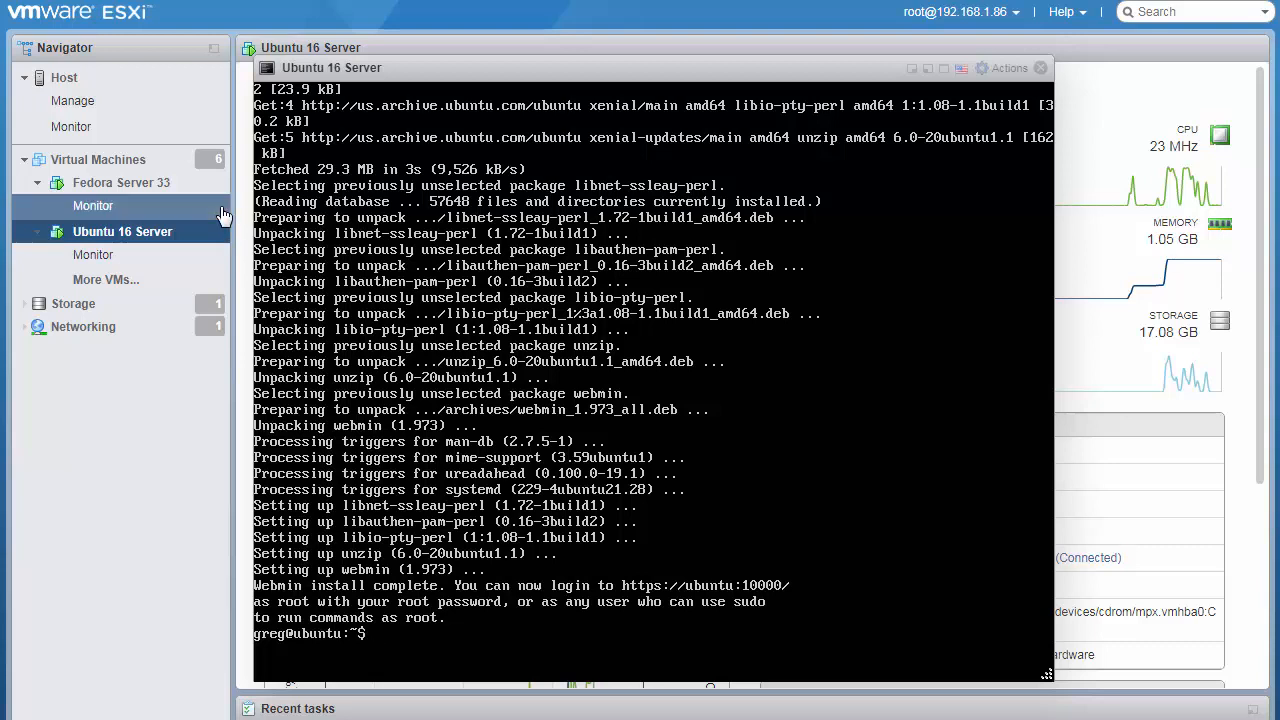
Step: Clear the terminal and look up the server's IP address with ip addr
key(ctrl+l)
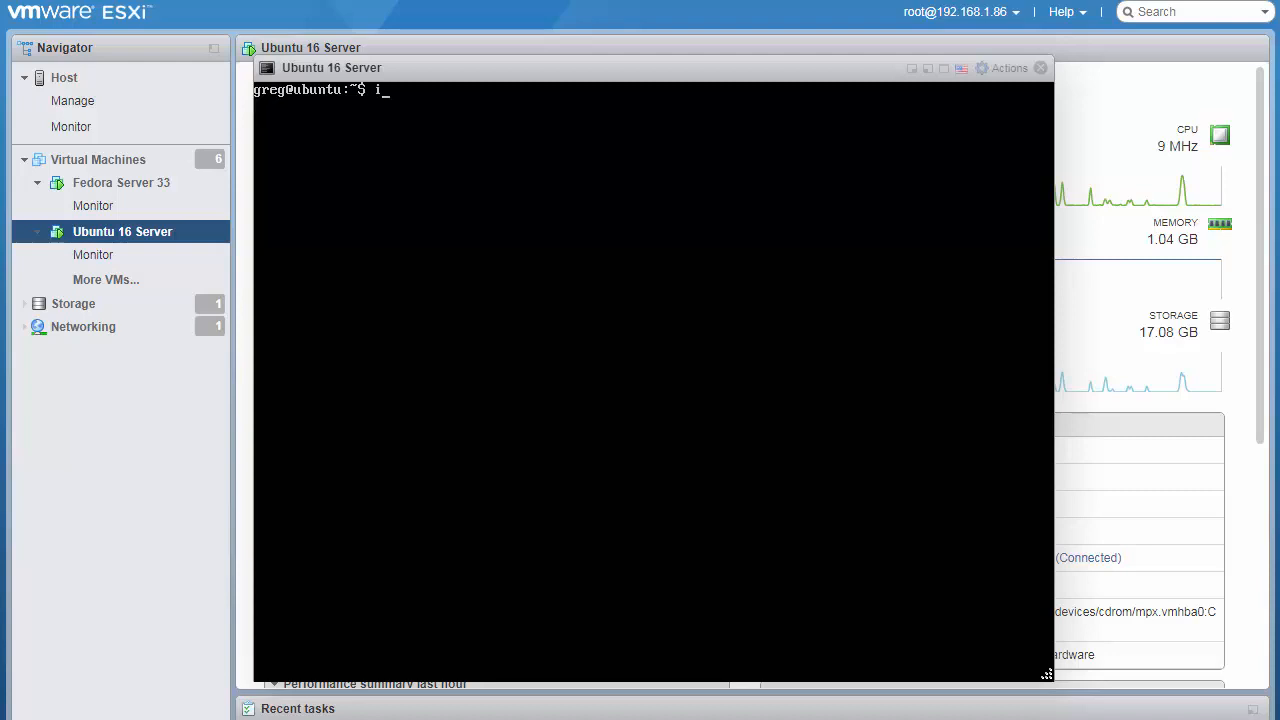
text(p addr)
key(Return)
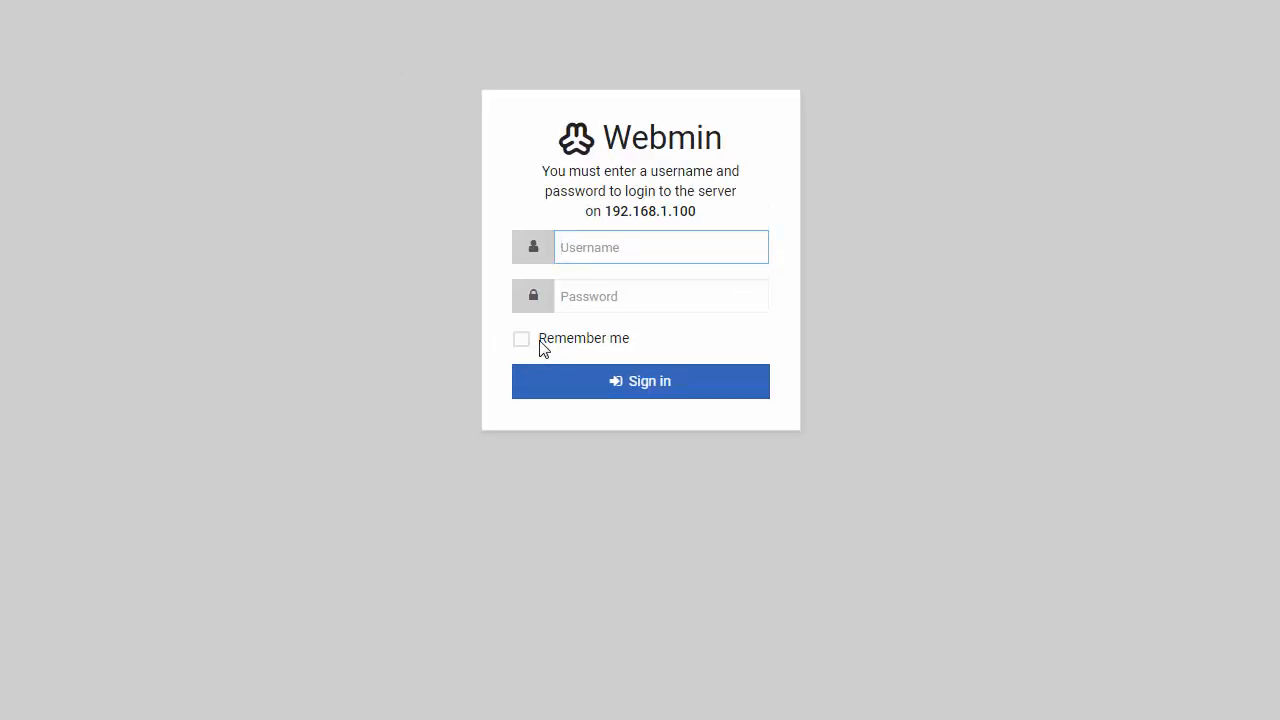
Step: Sign in to Webmin at 192.168.1.100 in the browser with Remember me enabled, entering the account's username and password
click(520, 340)
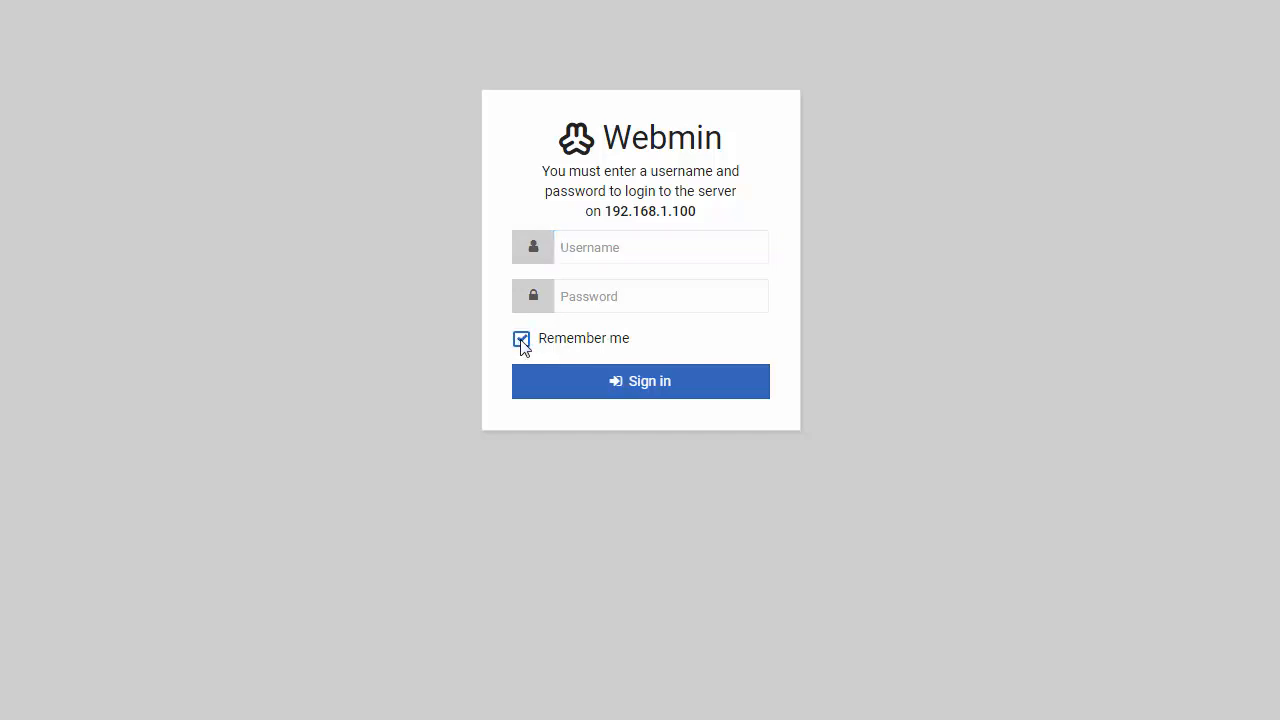
click(607, 242)
text(greg)
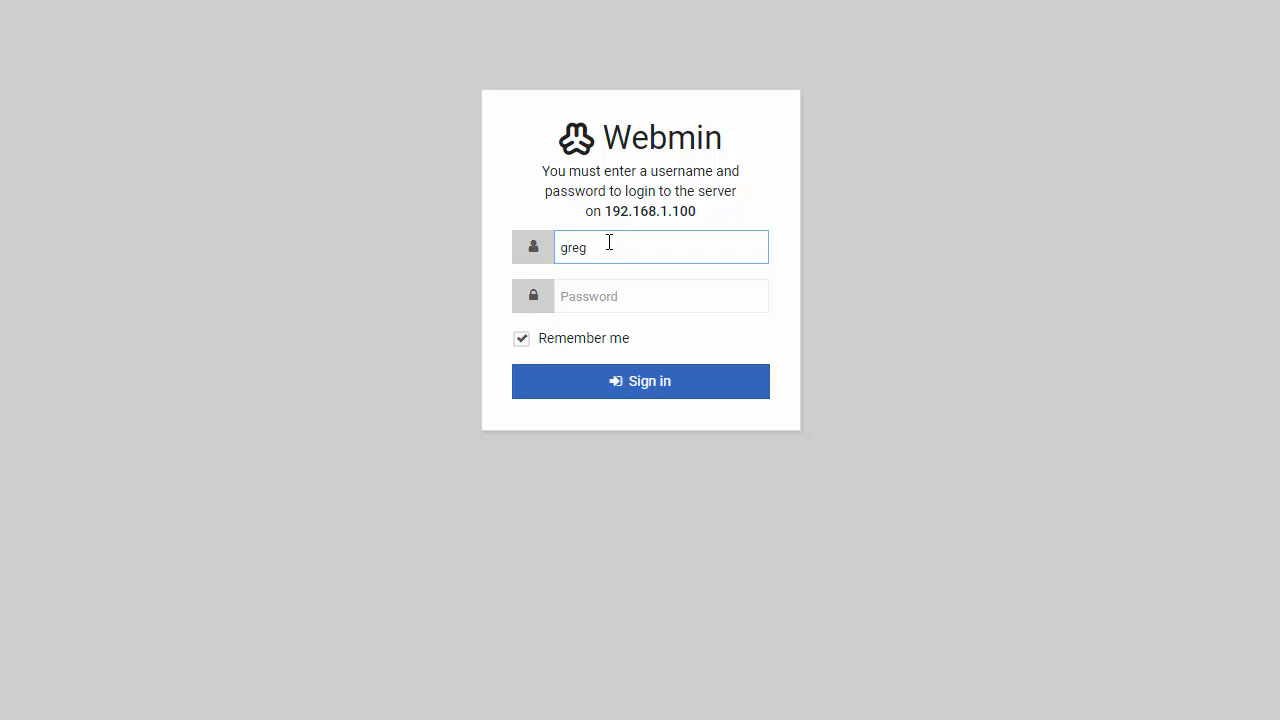
key(Tab)
text(•••••)
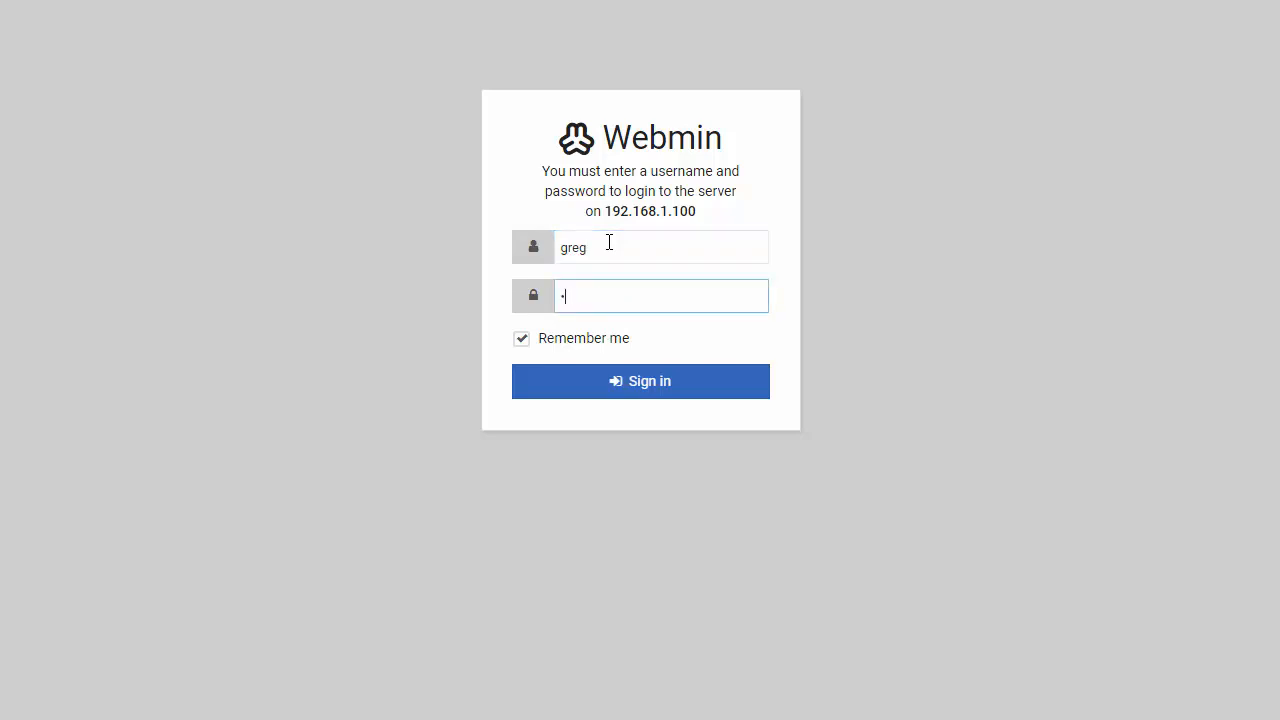
text(•••••)
key(Return)
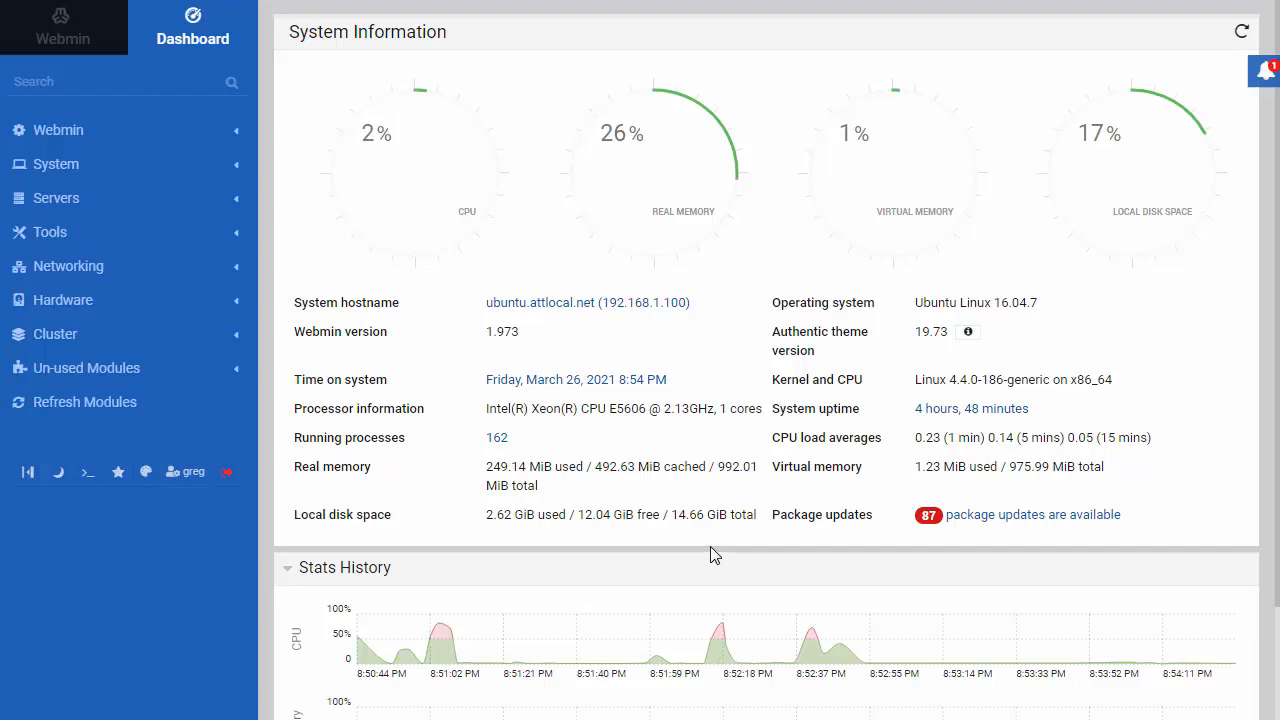
Step: Open the available package updates from the Webmin dashboard and start updating all the selected packages
click(1030, 518)
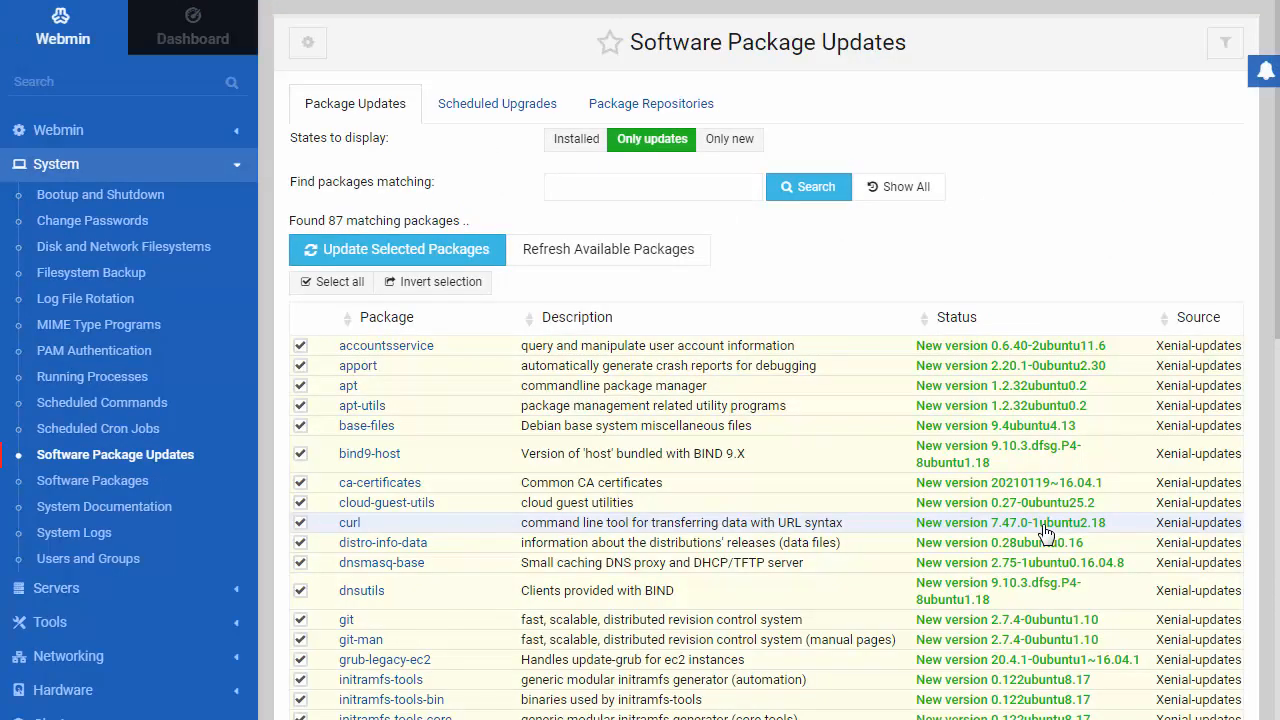
click(430, 256)
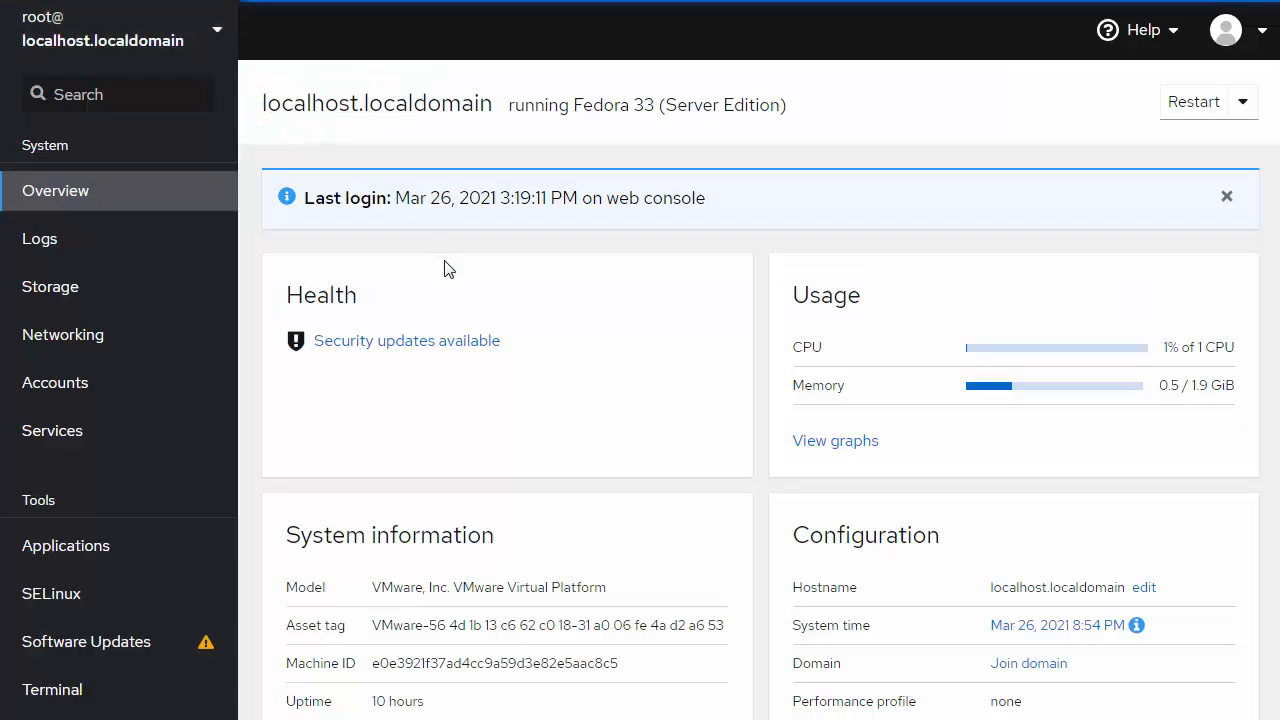
Step: Switch to the Fedora Server web console, review the available software updates and install all of them
click(388, 342)
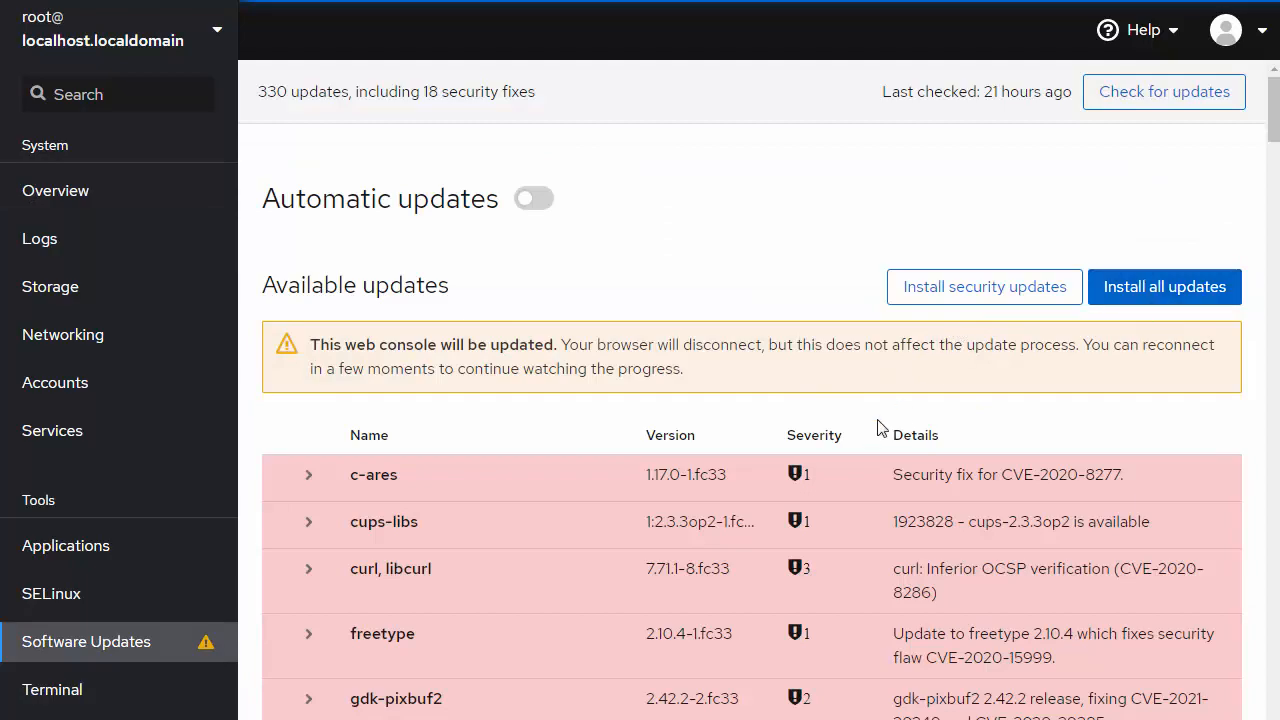
scroll(785, 497, down, 20)
scroll(786, 506, down, 20)
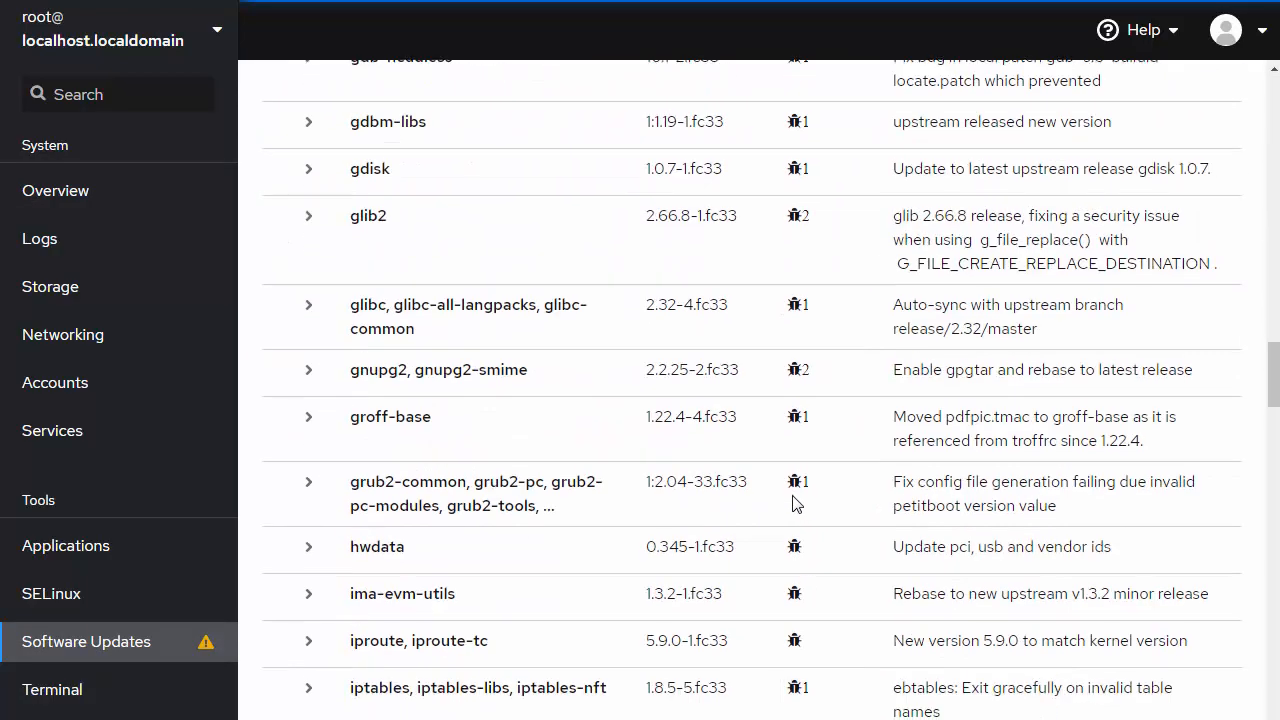
scroll(795, 503, down, 20)
scroll(795, 503, down, 20)
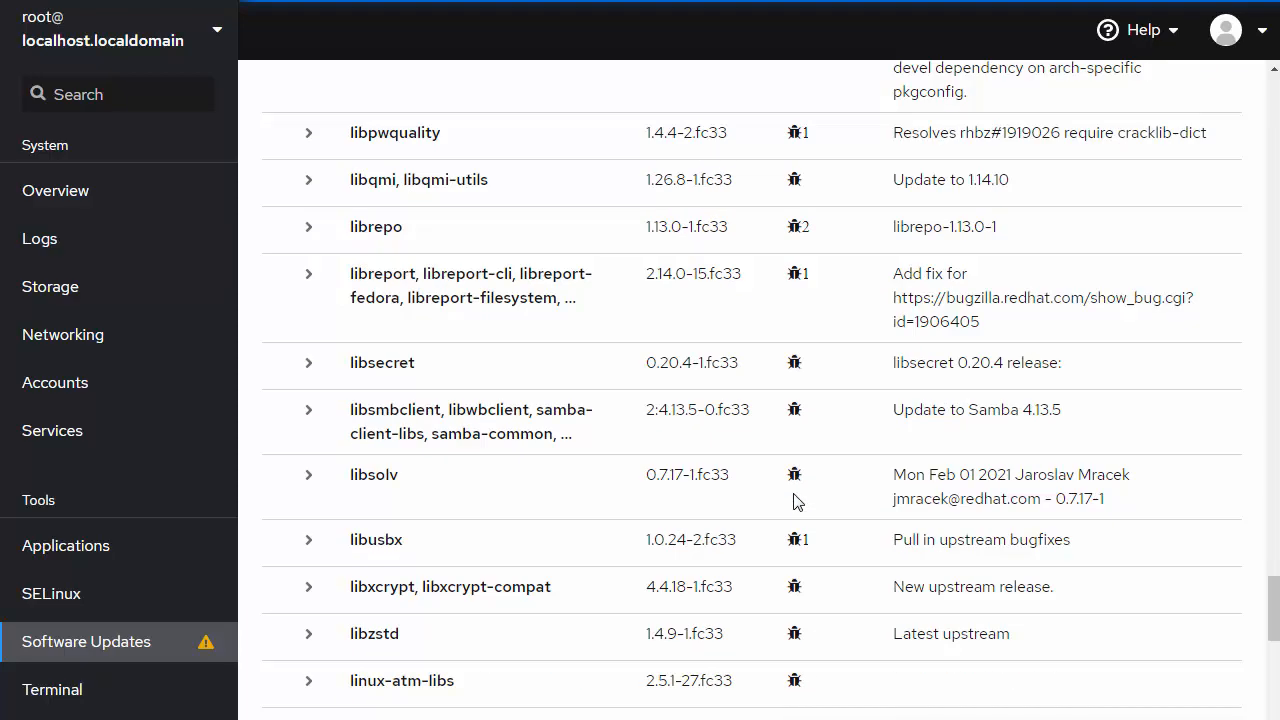
scroll(795, 503, down, 15)
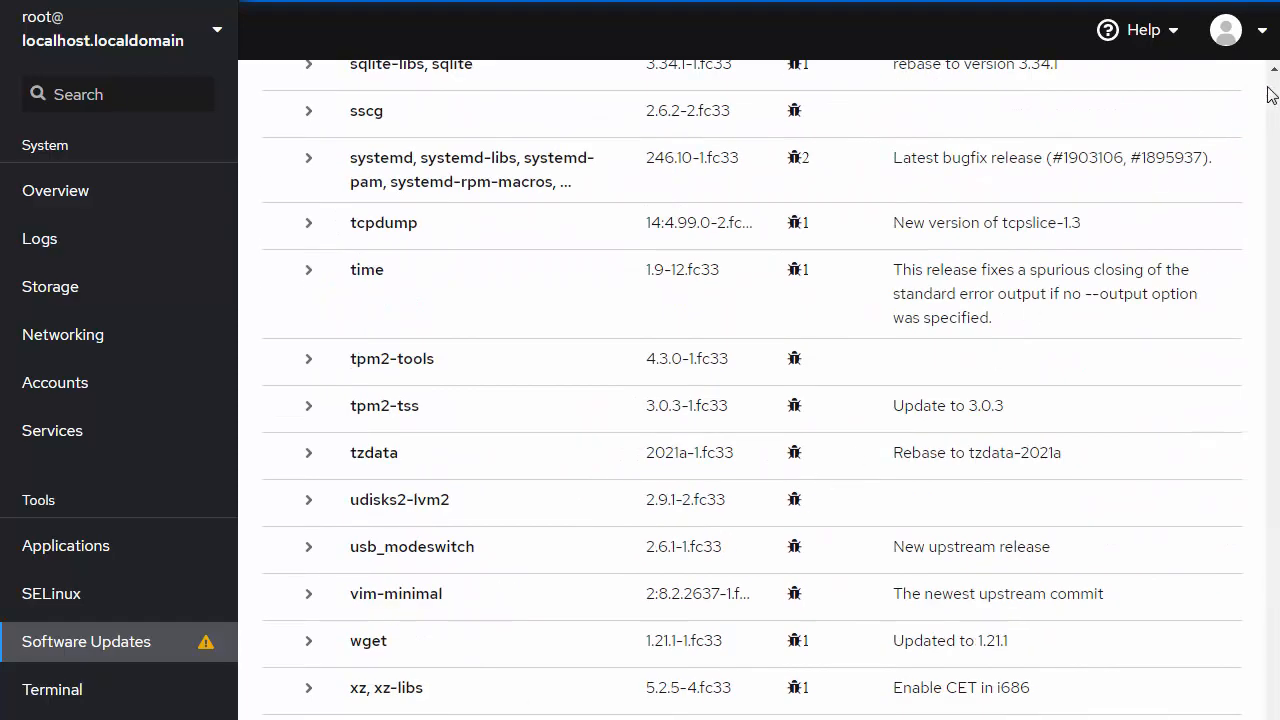
drag(1274, 86, 1274, 86)
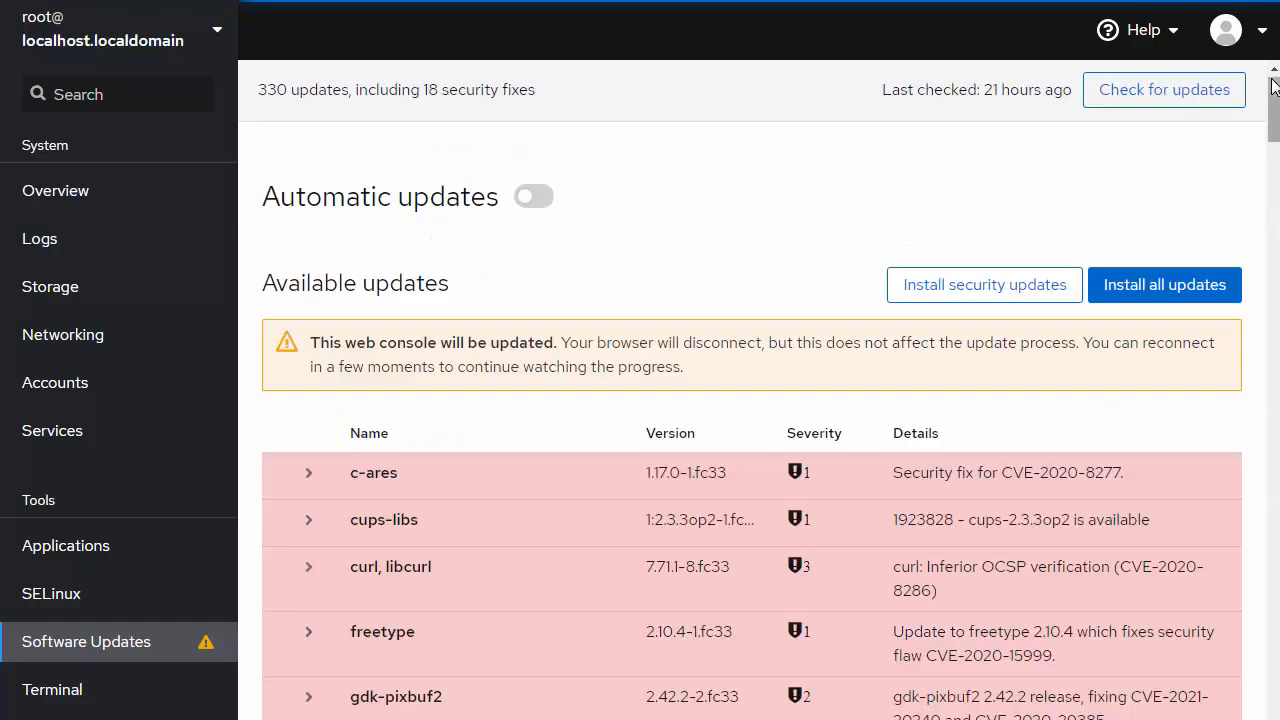
click(1163, 284)
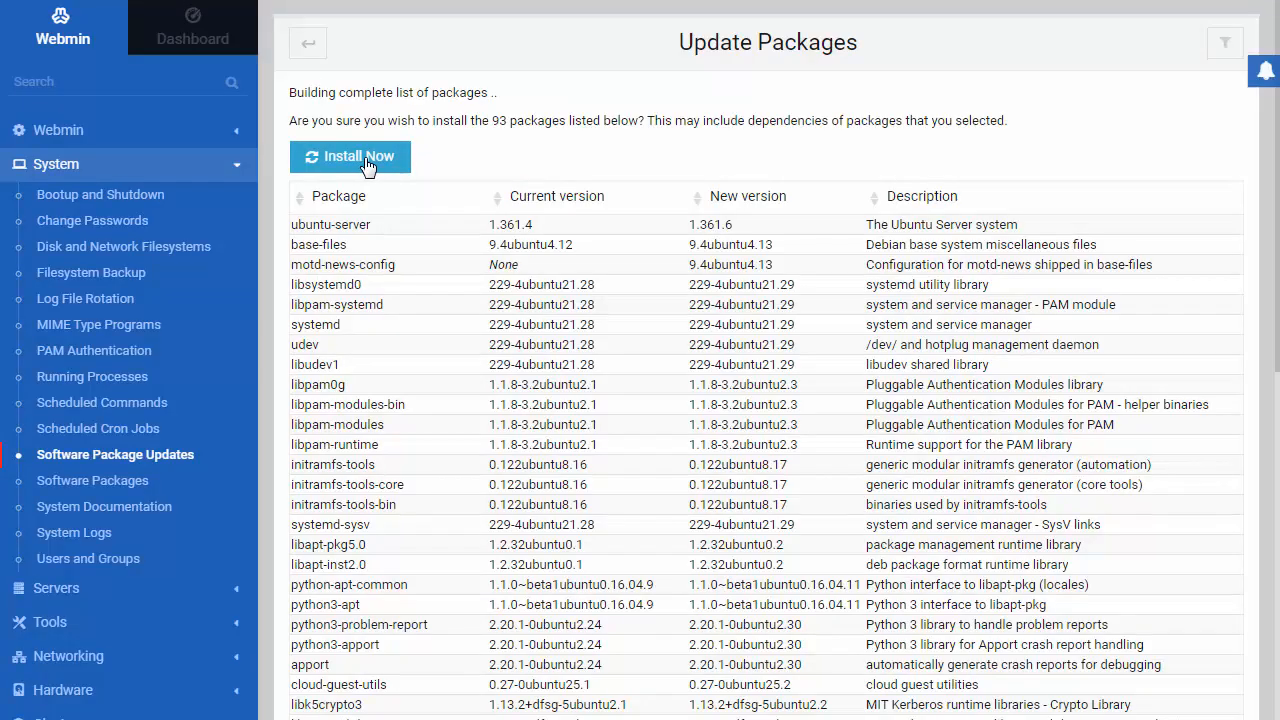
Step: Switch back to Webmin and confirm the installation of the listed Ubuntu package updates
click(367, 166)
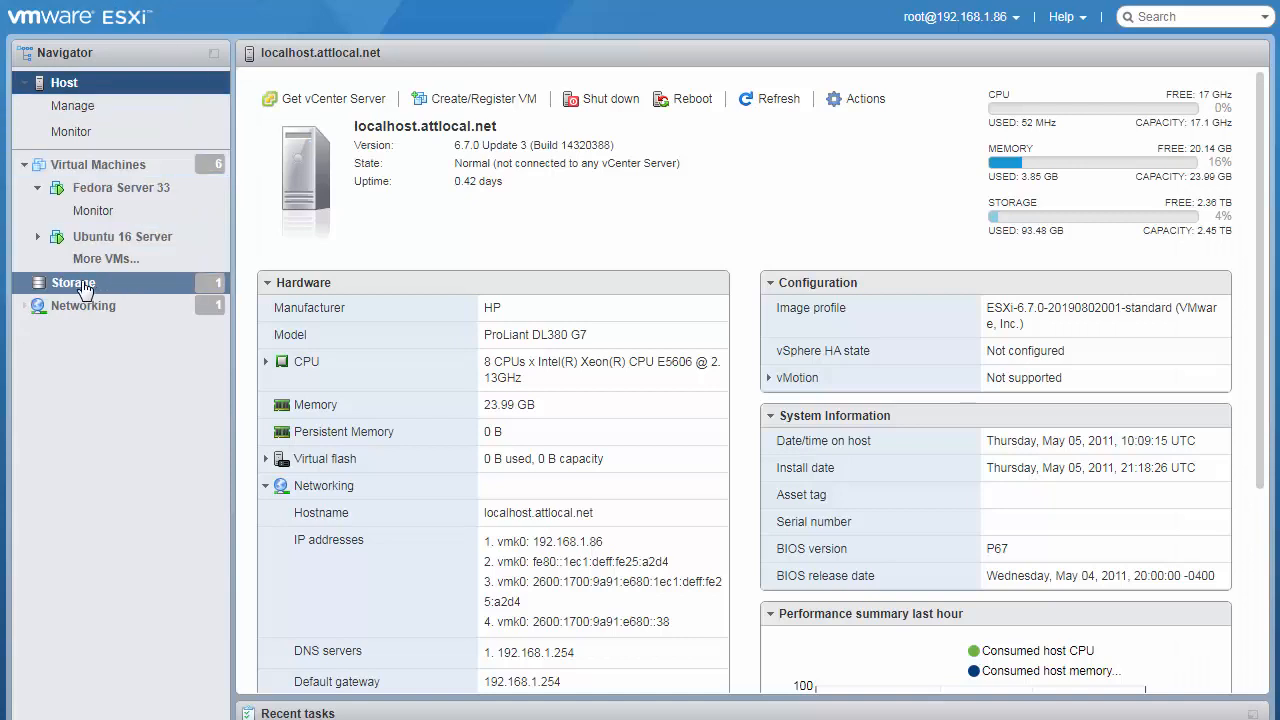
Step: Switch to the ESXi web client and examine the host's CPU performance chart and the Ubuntu 16 Server machine's resource consumption
click(70, 140)
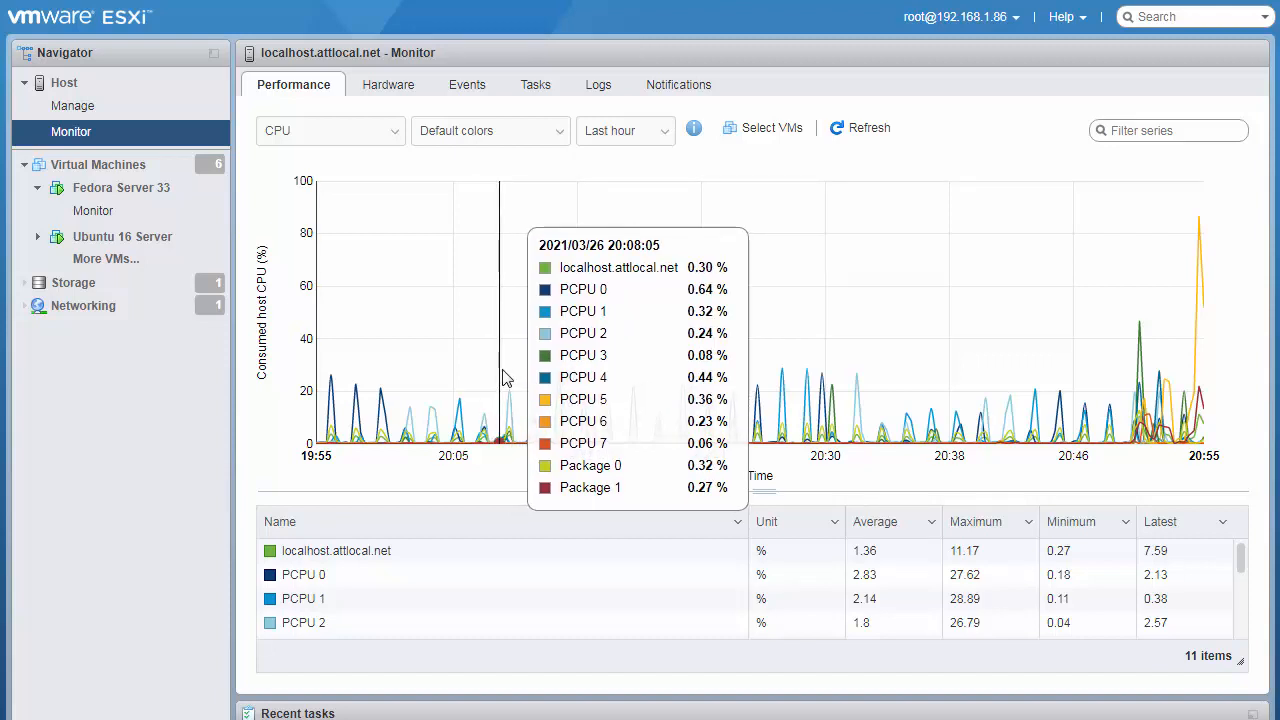
click(101, 236)
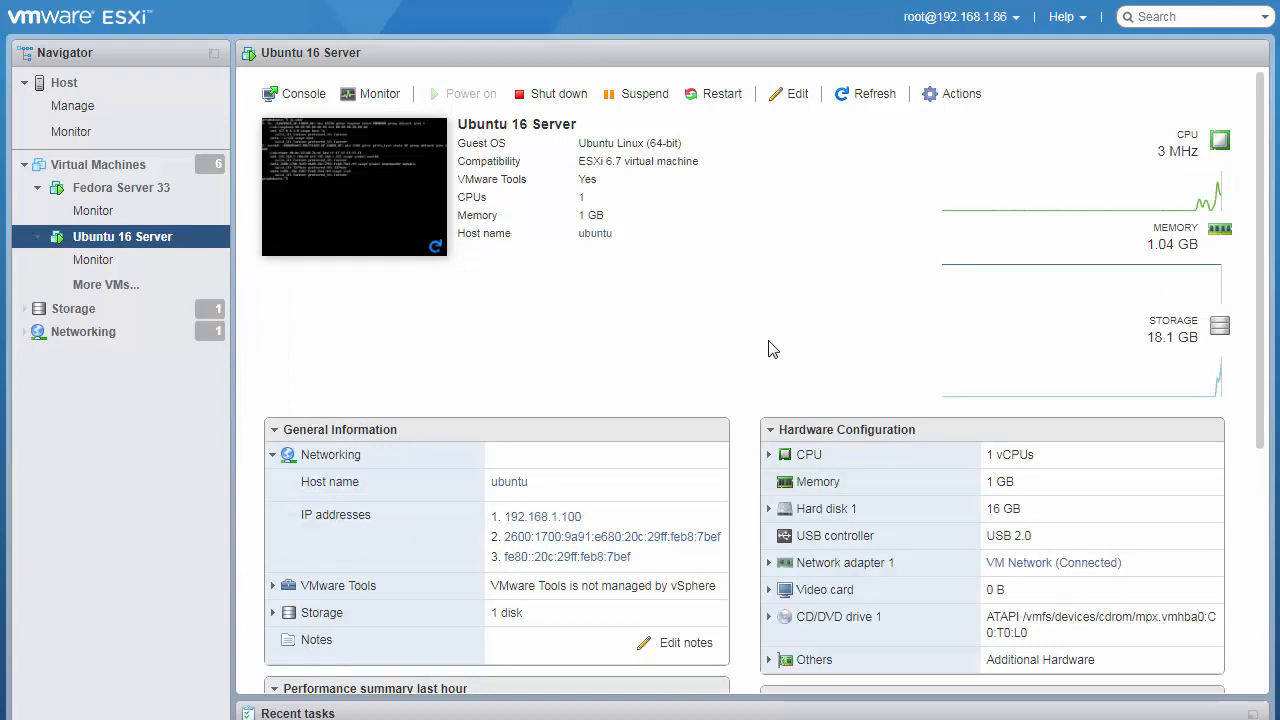
scroll(766, 346, down, 4)
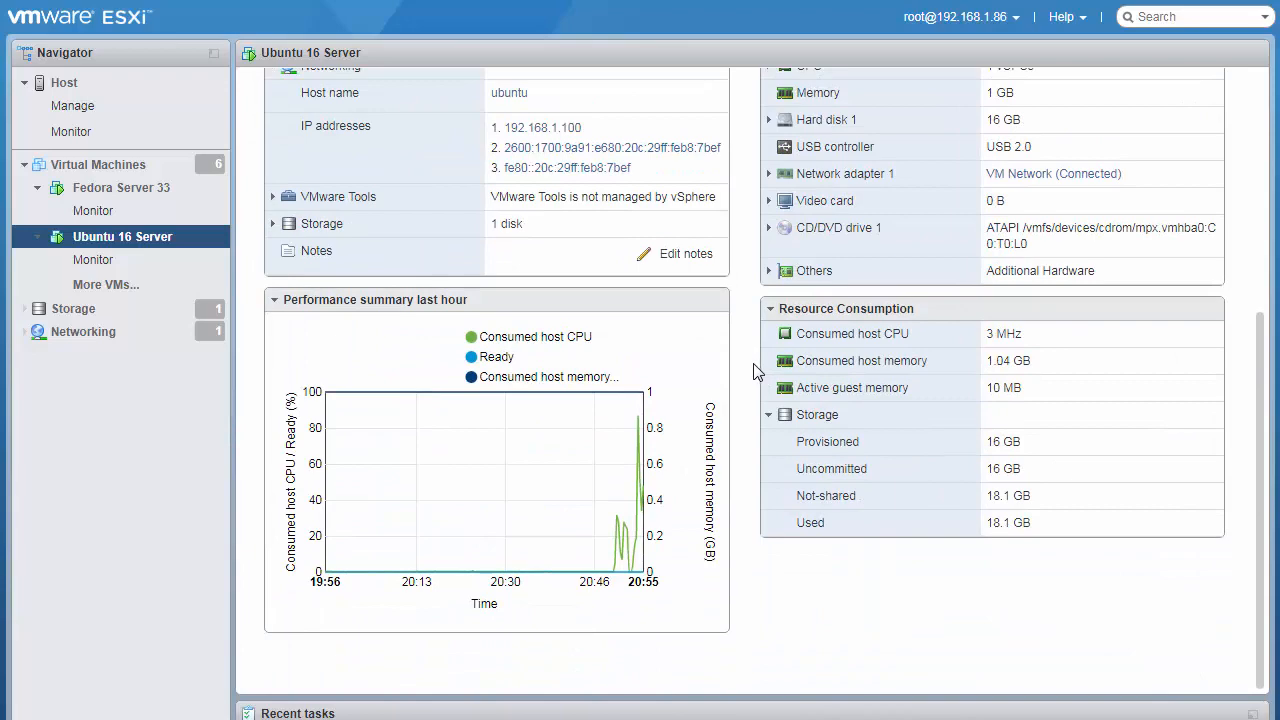
scroll(757, 371, up, 4)
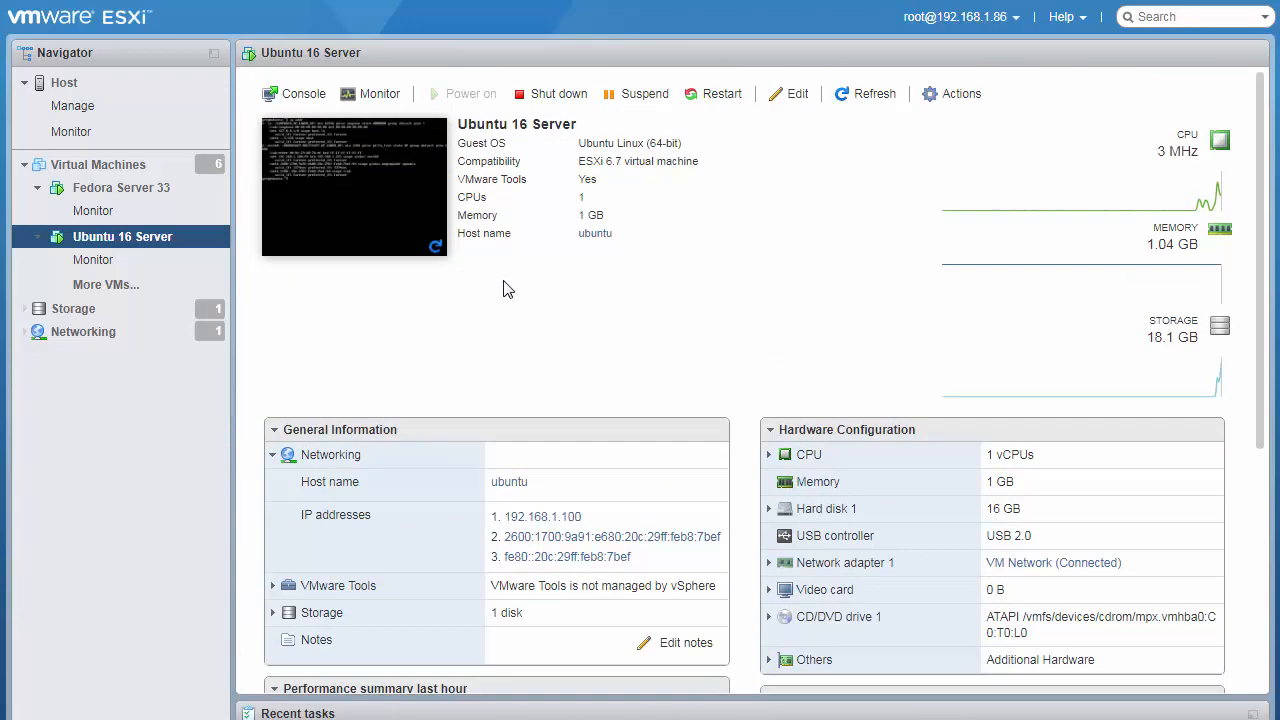
click(73, 78)
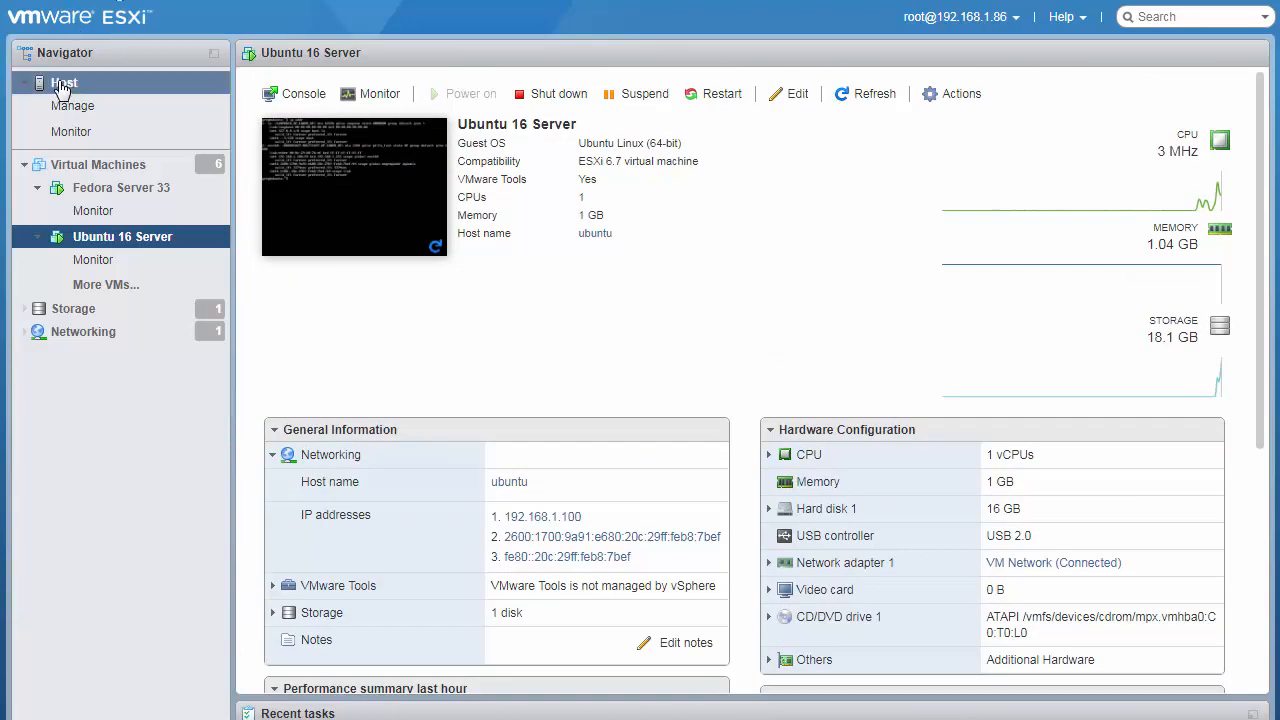